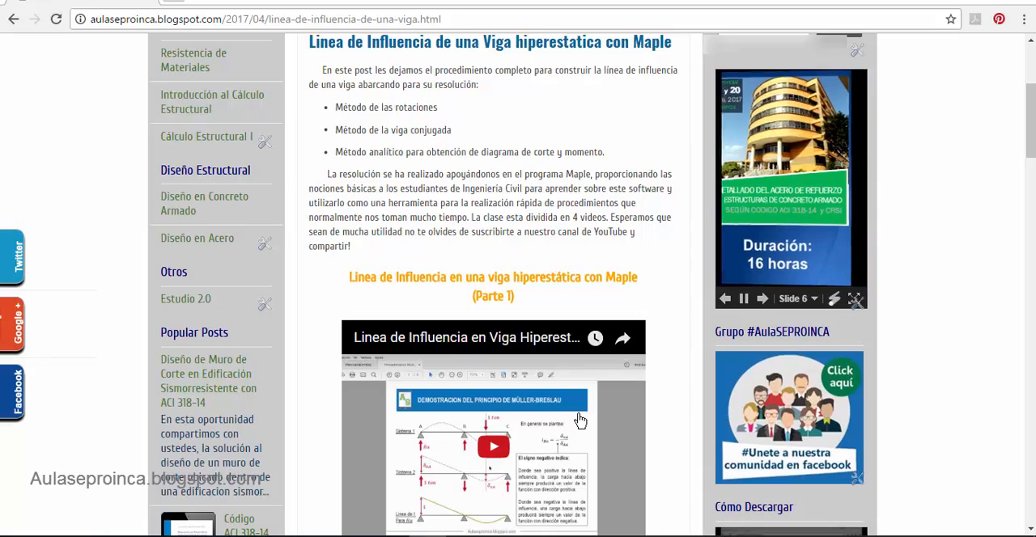
- Look through the blog post on the hyperstatic beam influence line, from its four Maple videos to the download links
scroll(612, 413, down, 6)
scroll(613, 409, down, 3)
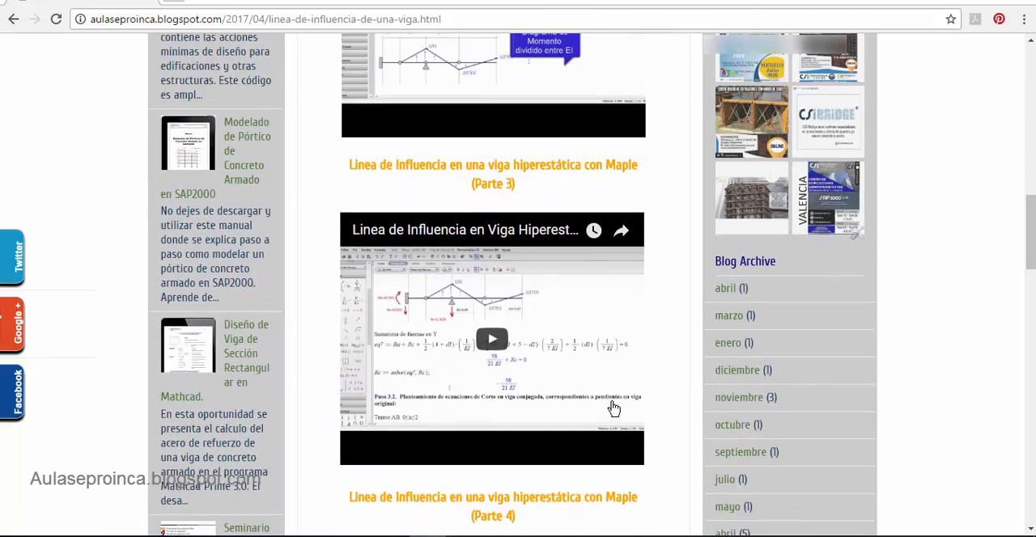
scroll(631, 405, down, 3)
scroll(672, 413, down, 3)
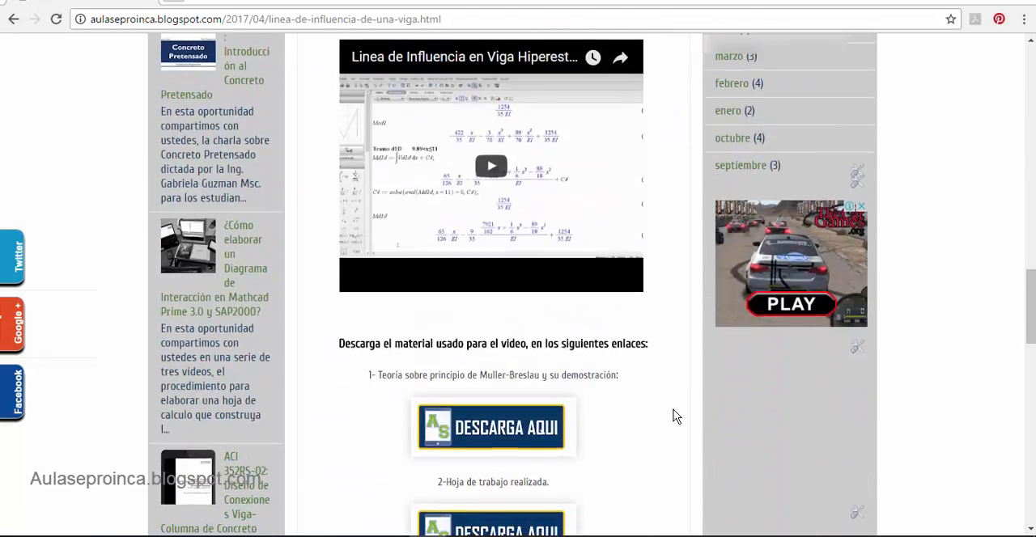
scroll(673, 416, down, 3)
scroll(672, 417, up, 6)
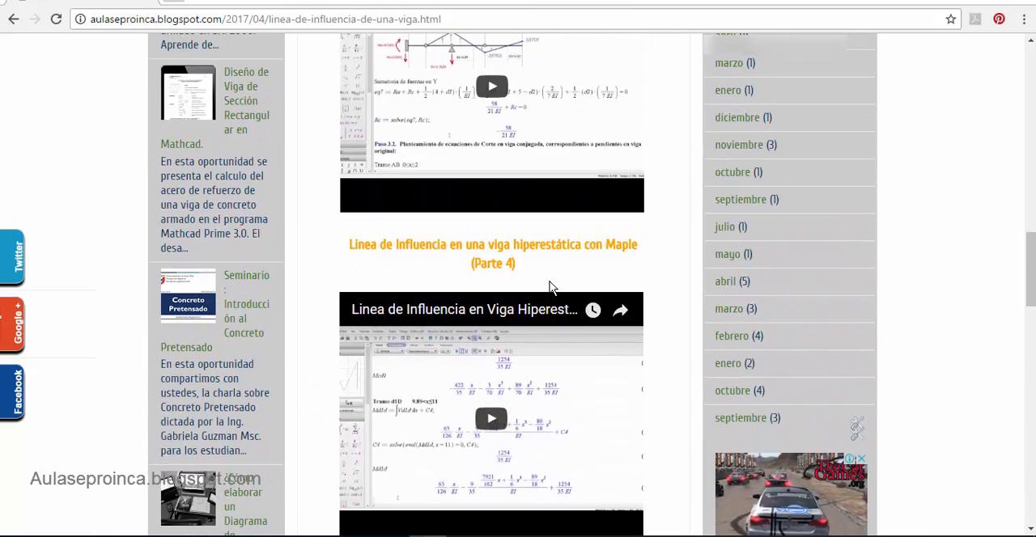
scroll(585, 400, up, 4)
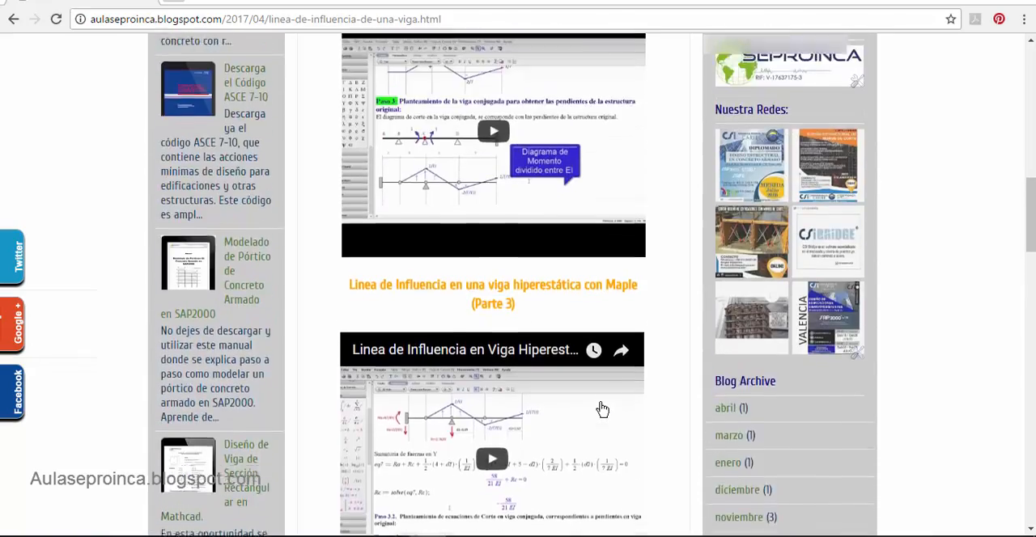
scroll(602, 410, up, 8)
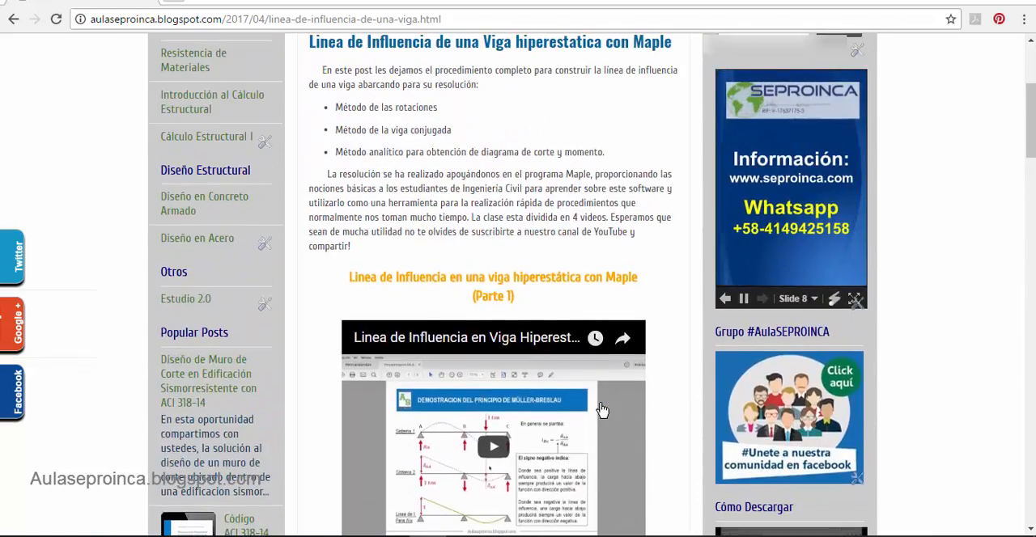
scroll(602, 409, up, 3)
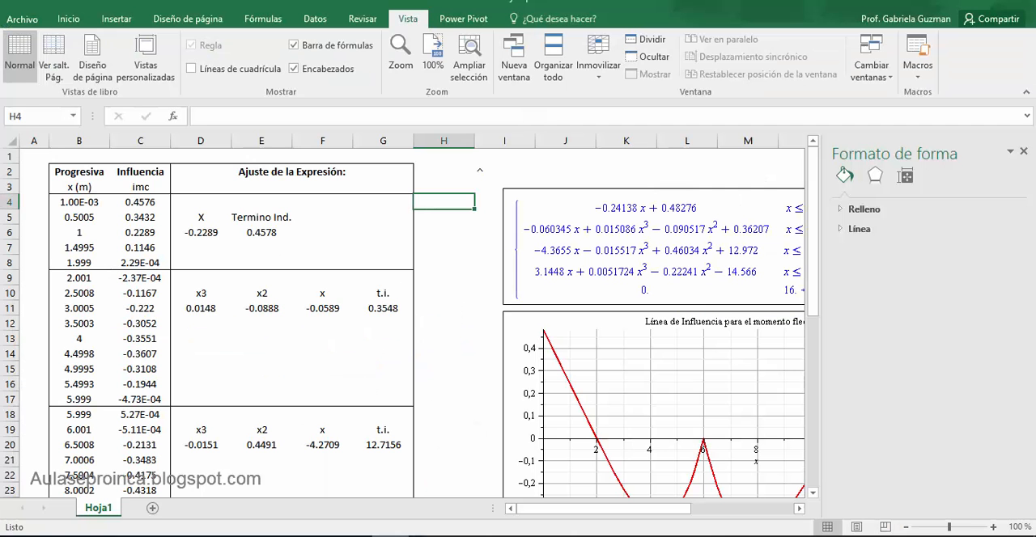
- Switch to Excel and compare the cubic fit coefficient in D11 with the Maple piecewise expression image
click(473, 321)
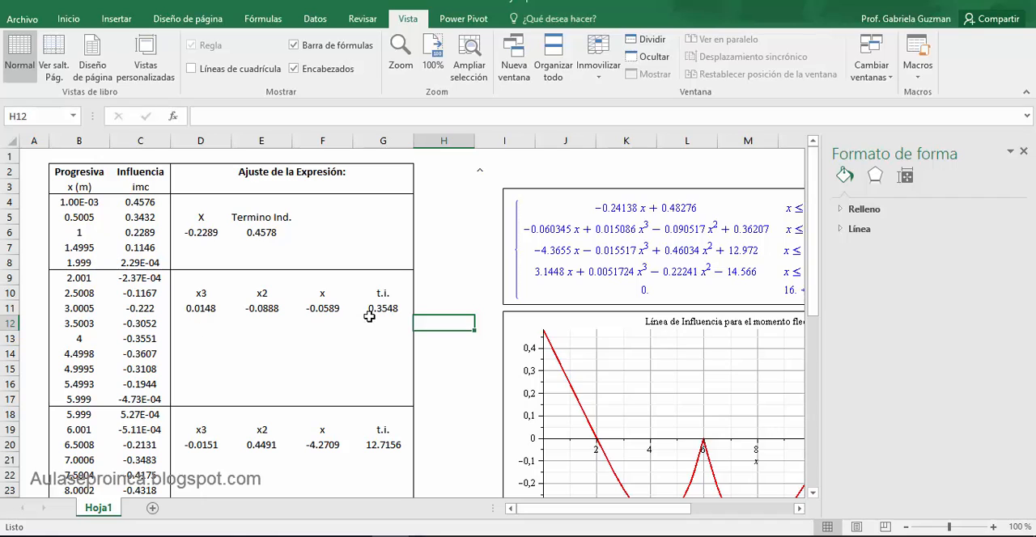
click(672, 212)
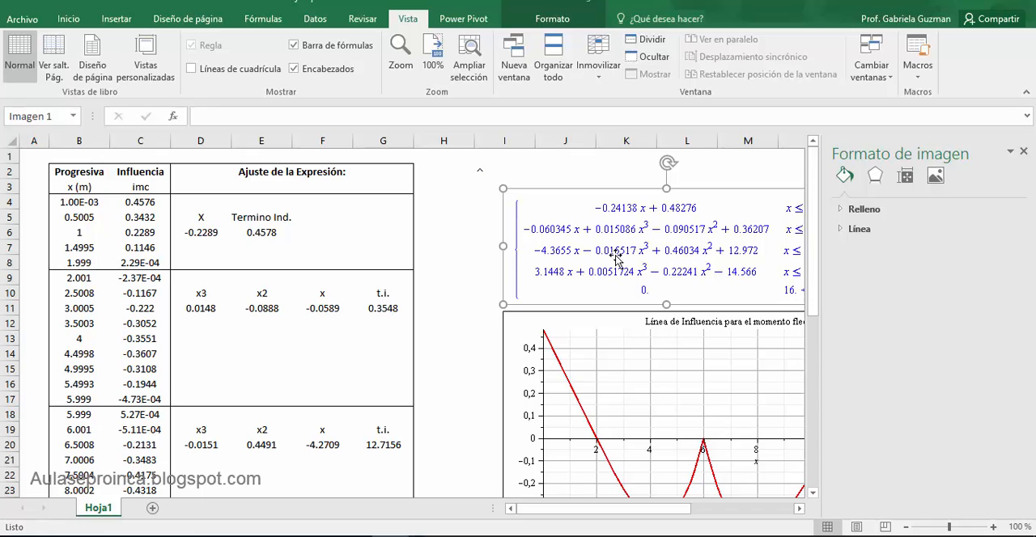
click(202, 303)
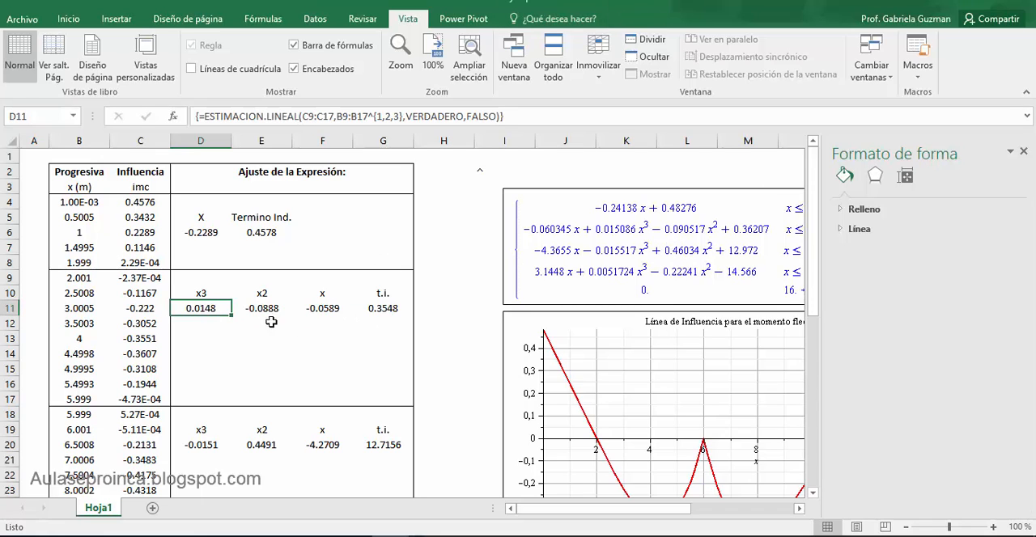
- Compare the Maple influence line plot for the bending moment at C with the "Influencia imc" chart
scroll(351, 350, down, 2)
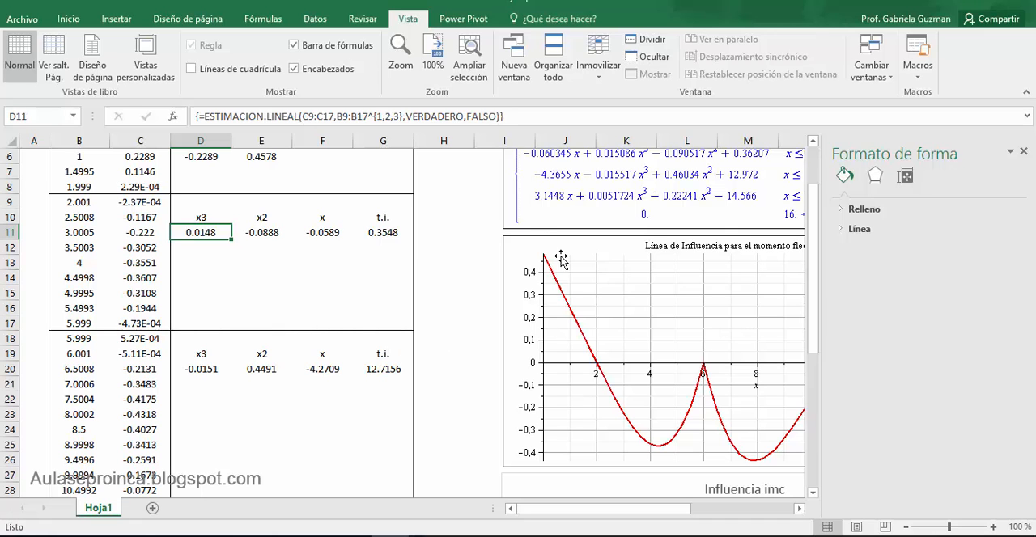
scroll(575, 260, down, 7)
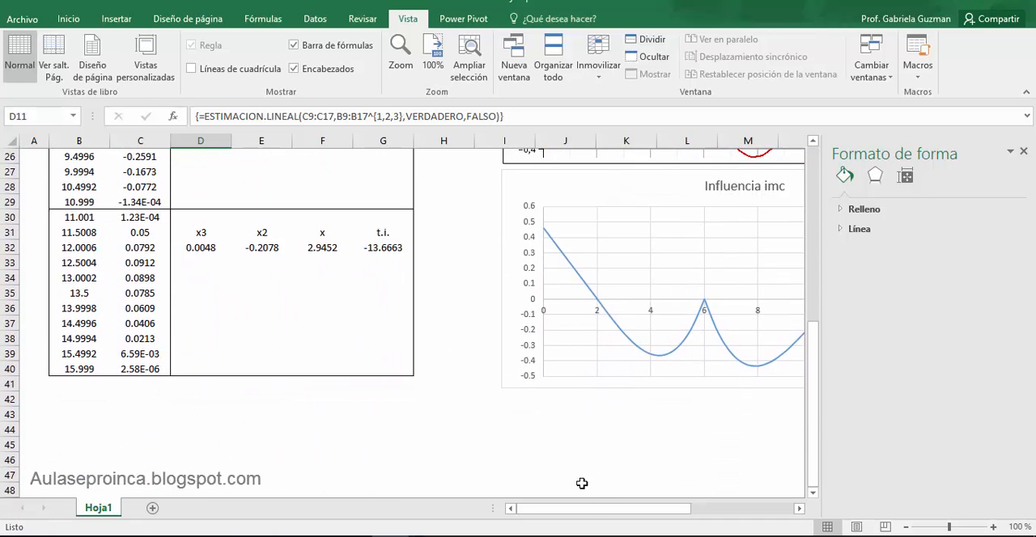
drag(585, 510, 657, 511)
scroll(585, 404, up, 6)
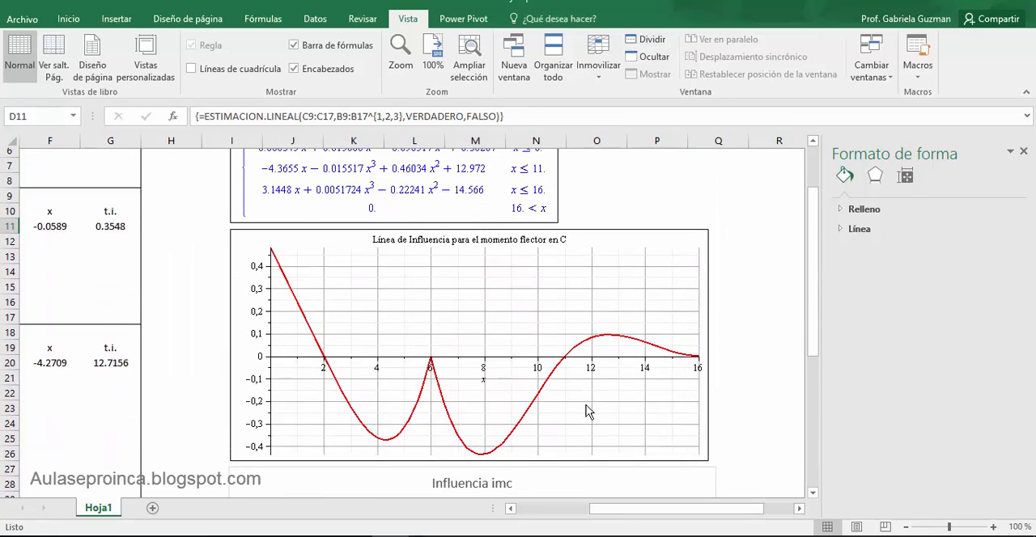
scroll(585, 407, down, 1)
scroll(451, 331, down, 3)
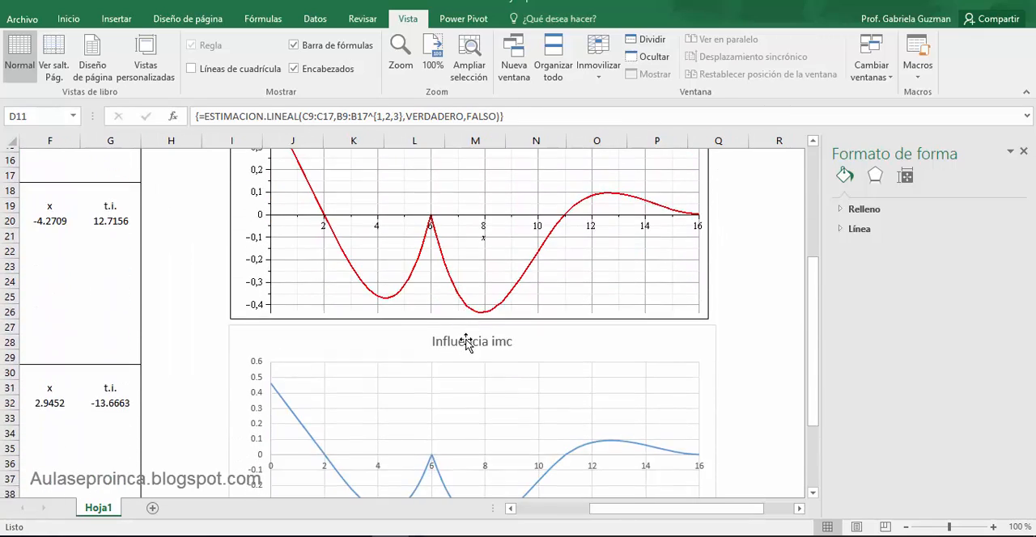
drag(671, 510, 557, 508)
scroll(425, 413, up, 7)
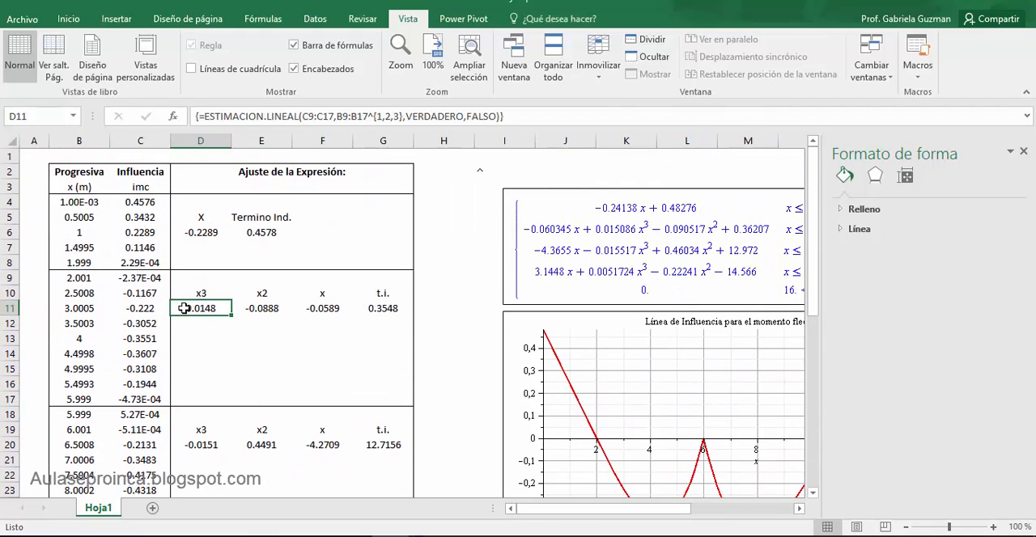
- Review the fitted coefficients in D11:G11 and those of the beam segment below
drag(200, 309, 382, 308)
click(378, 352)
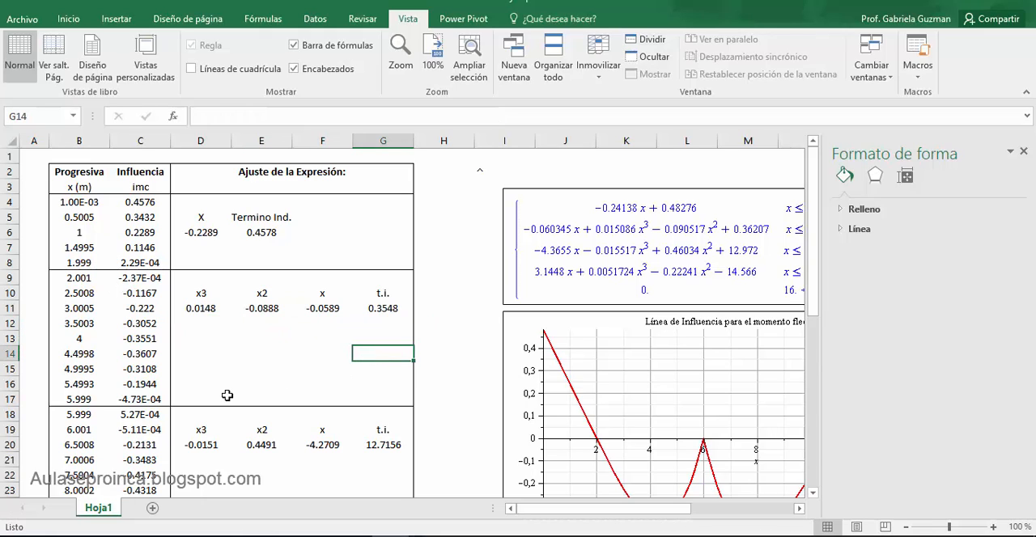
scroll(293, 365, down, 5)
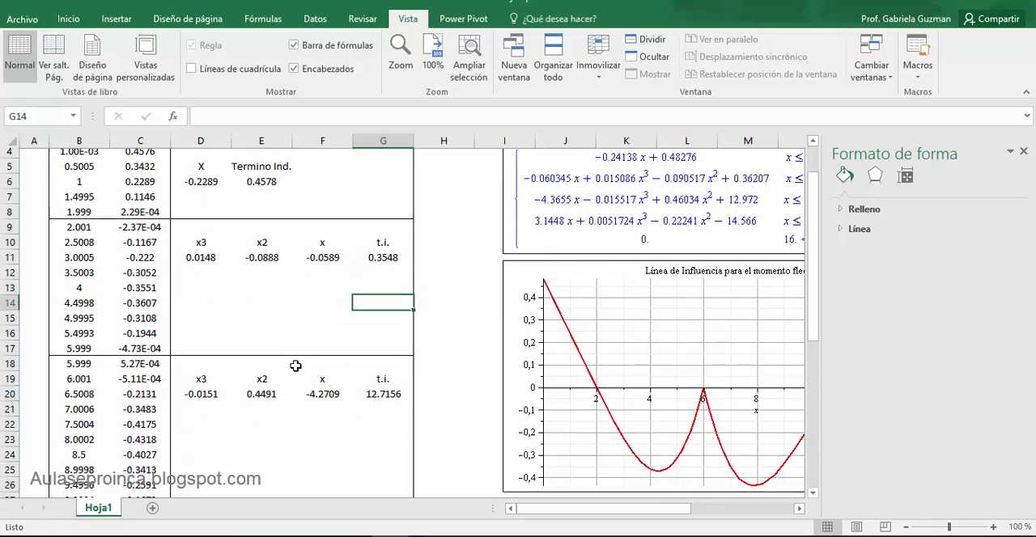
scroll(295, 367, down, 2)
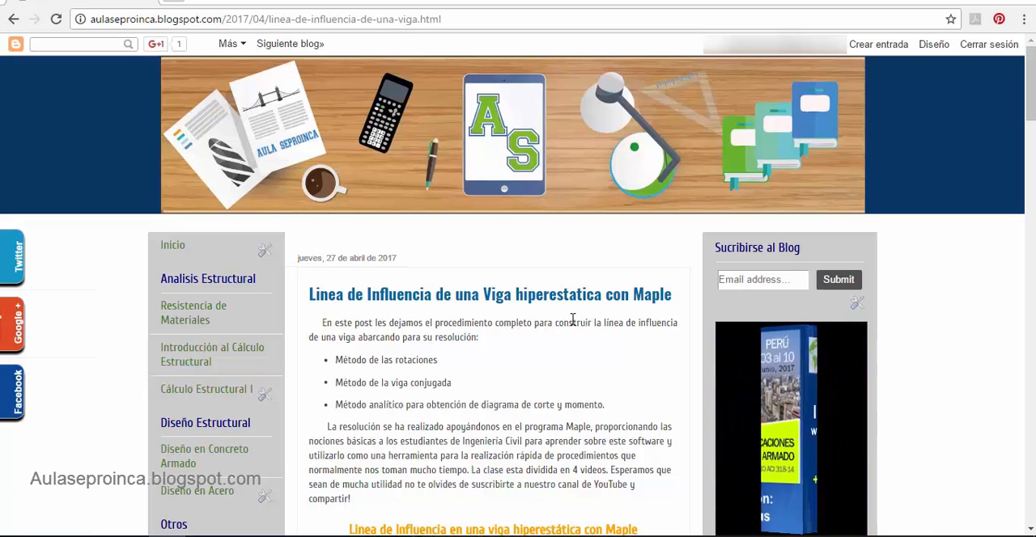
- Switch to the browser and review the post's methods, its four Maple videos and the material download section
scroll(571, 319, down, 2)
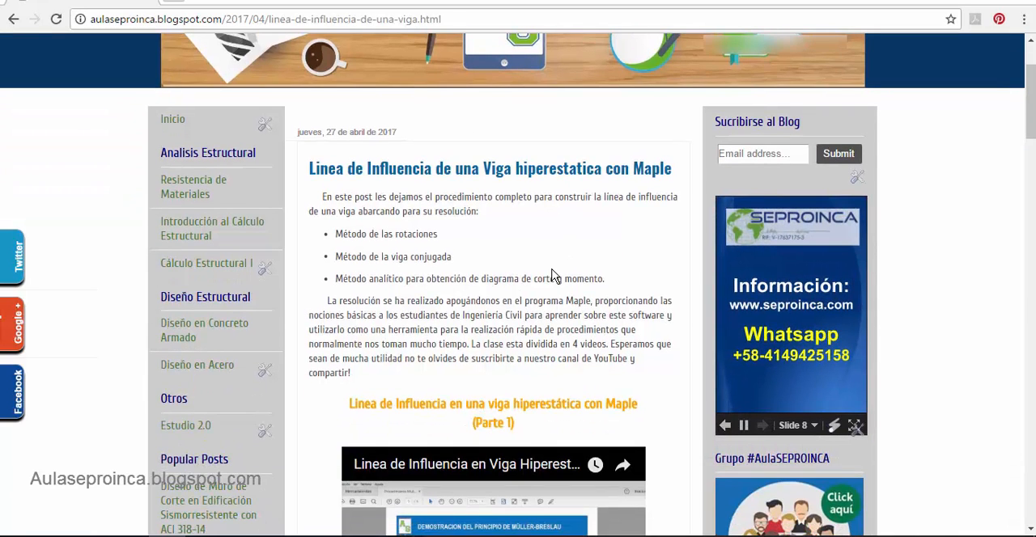
scroll(567, 257, down, 2)
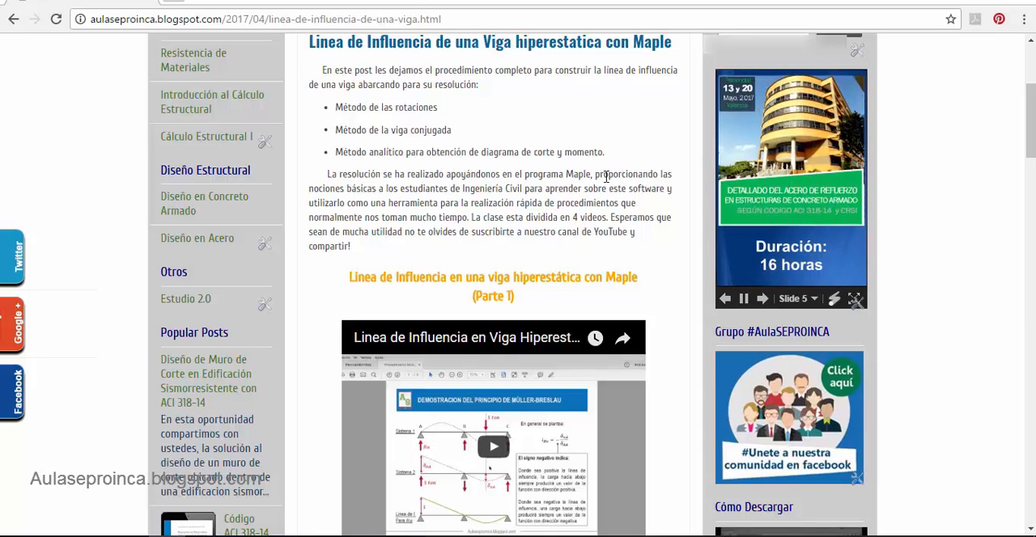
scroll(605, 176, down, 1)
scroll(607, 178, down, 2)
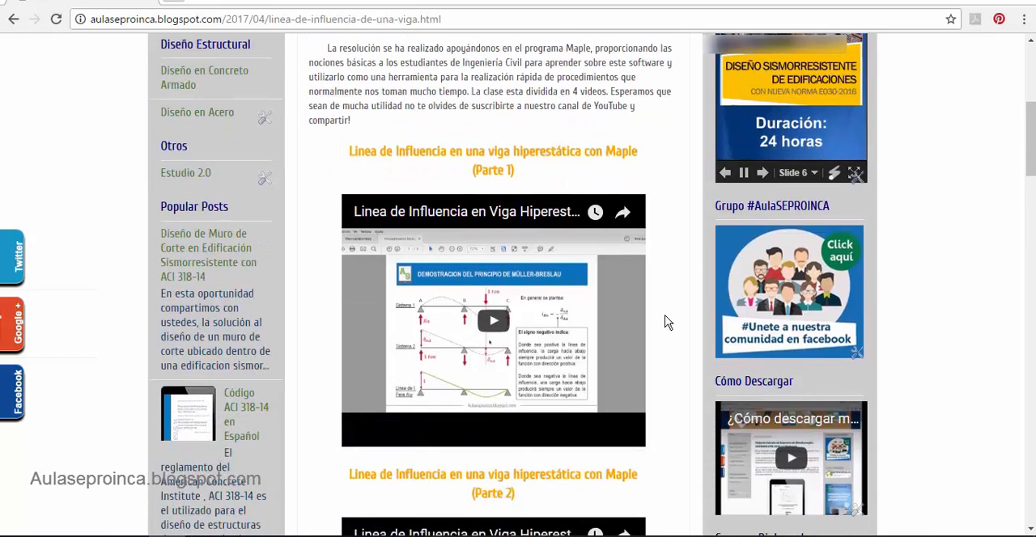
scroll(668, 322, down, 2)
scroll(667, 322, down, 2)
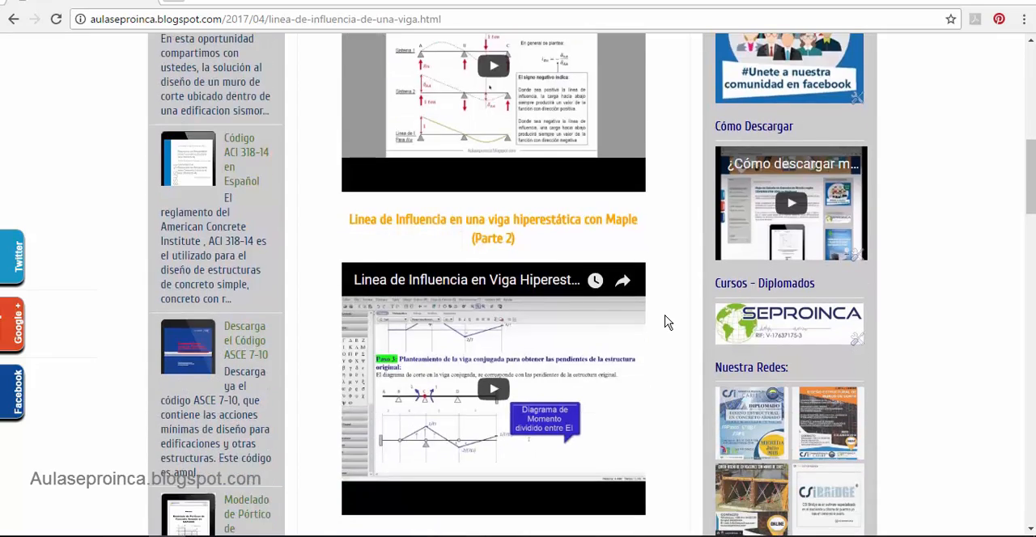
scroll(668, 322, down, 6)
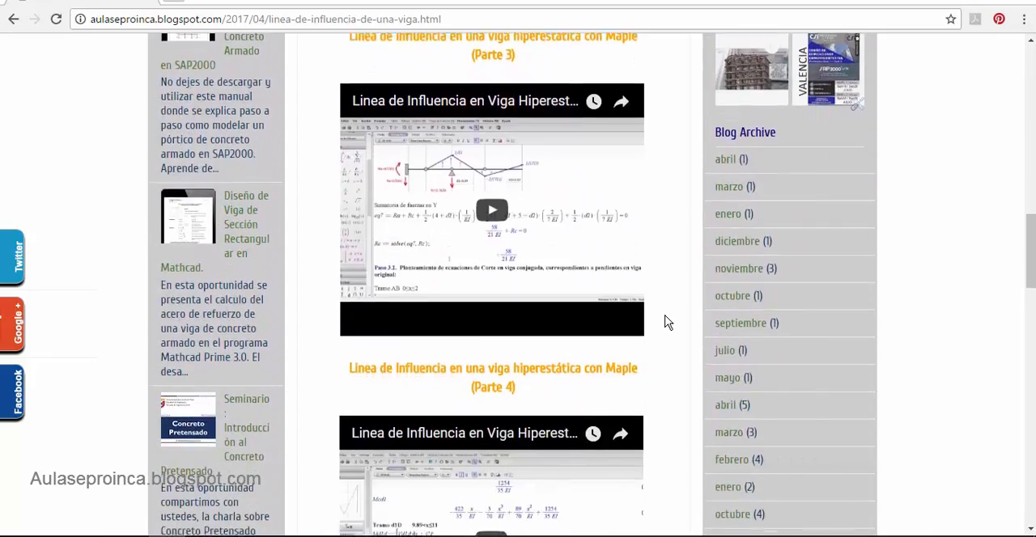
scroll(667, 322, down, 2)
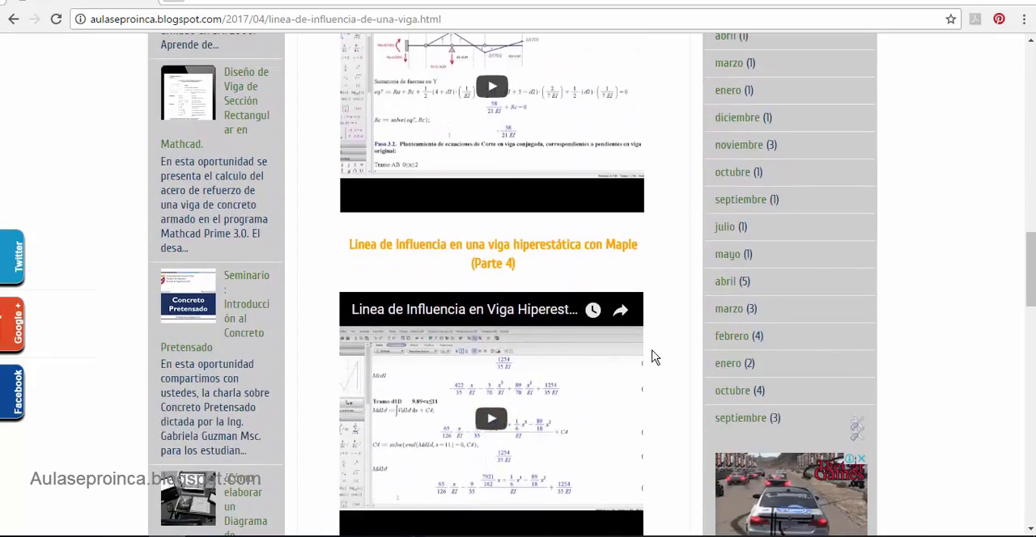
scroll(655, 353, down, 2)
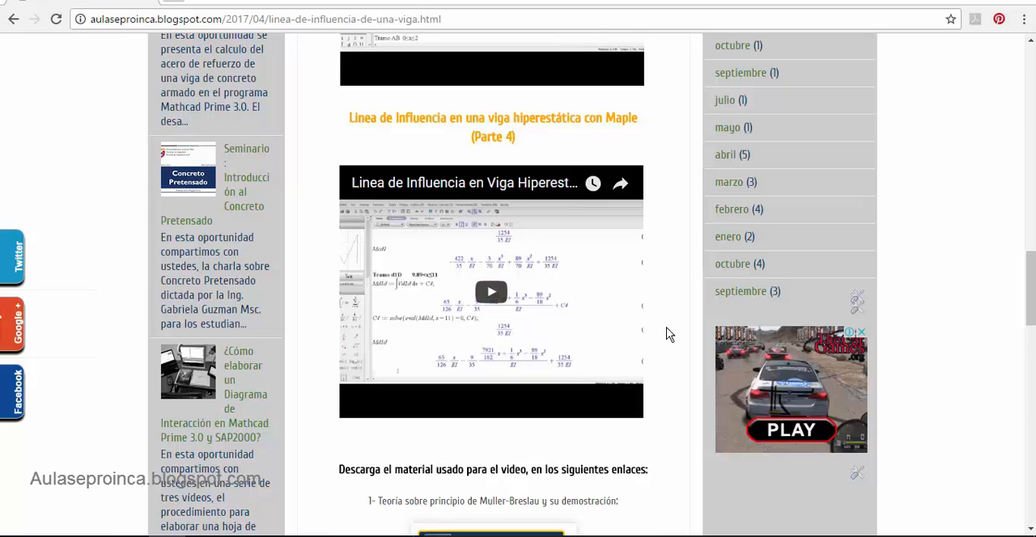
scroll(669, 335, down, 3)
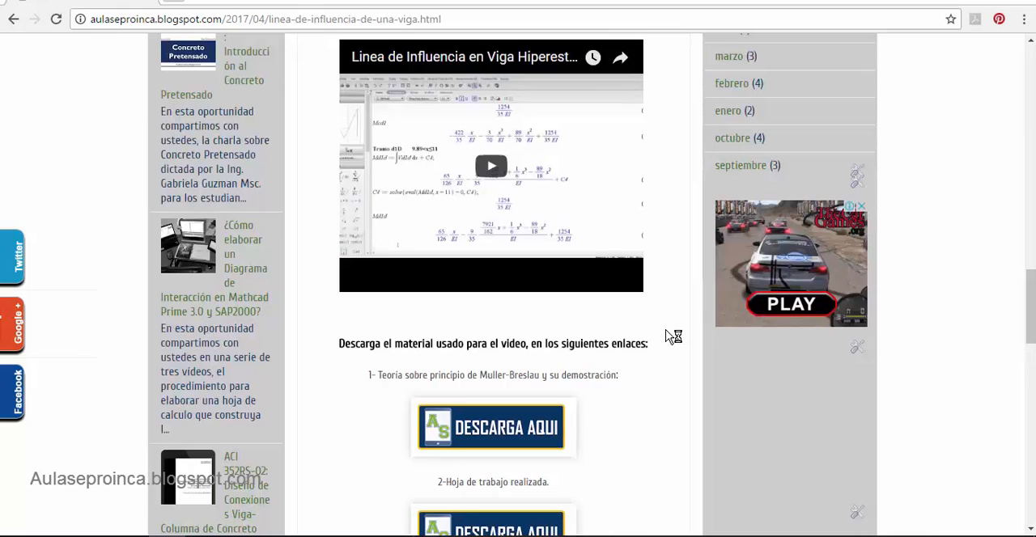
- Switch to Maple and review the beam problem, its EI = CTTE condition, and the final influence line expression and plot for Mc
click(317, 536)
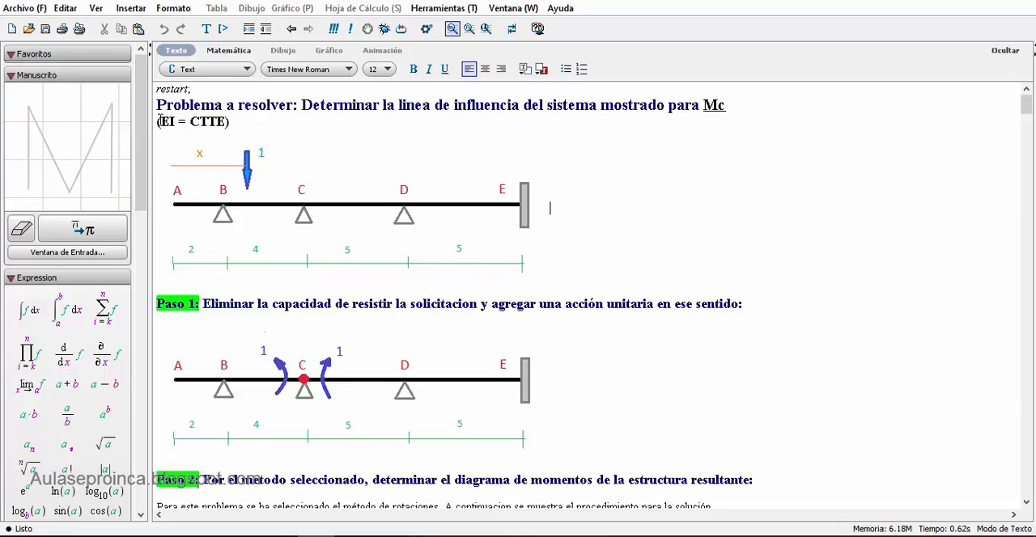
drag(160, 121, 232, 121)
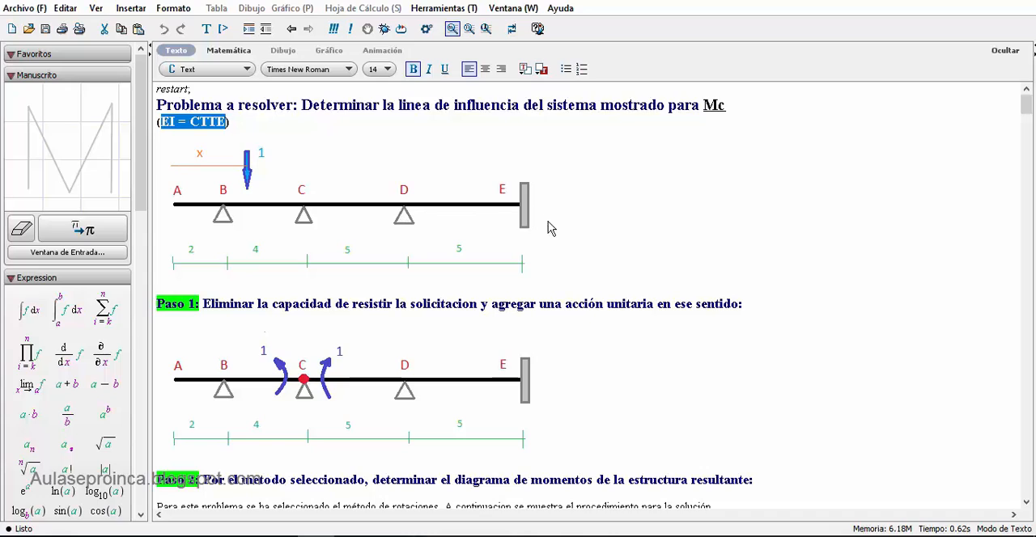
right_click(1005, 175)
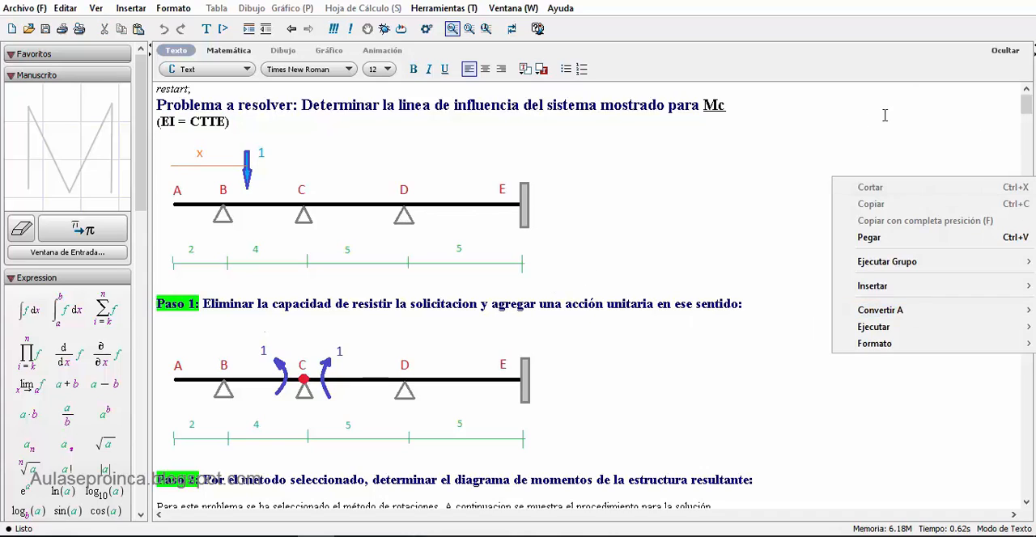
click(851, 123)
drag(1026, 111, 1017, 486)
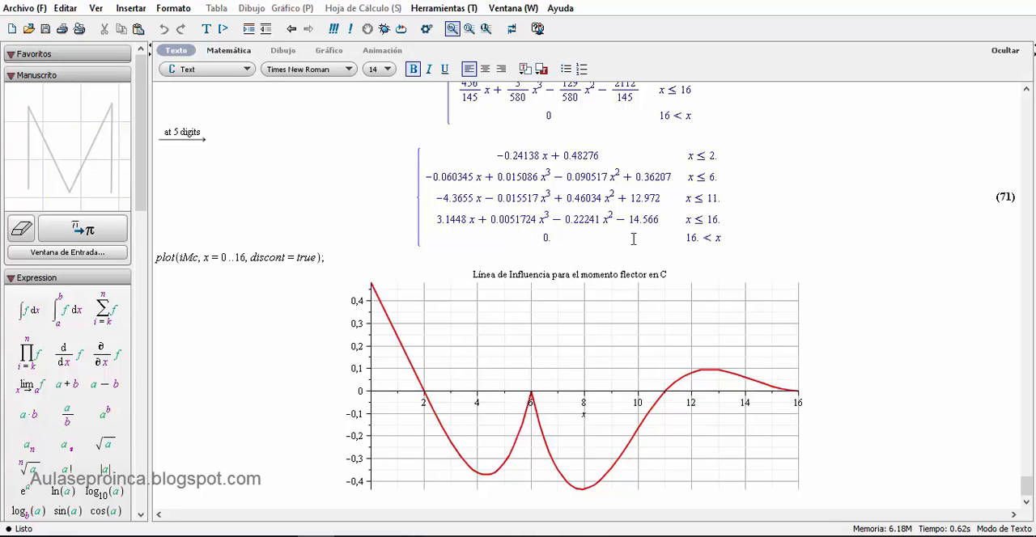
scroll(938, 377, up, 20)
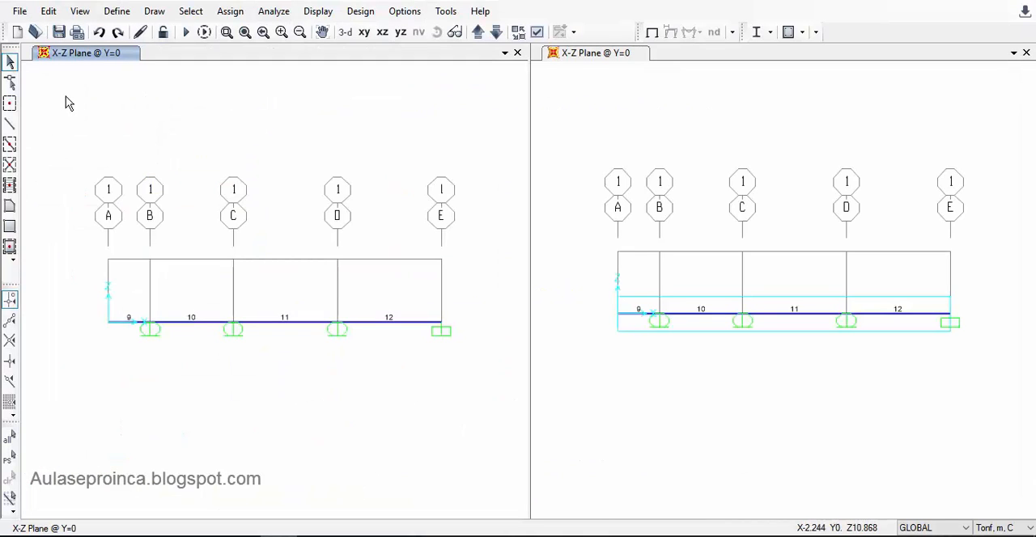
- Switch to SAP2000 and start a Grid Only model in Tonf, m, C, discarding the changes to Ejemplo 1b
click(18, 31)
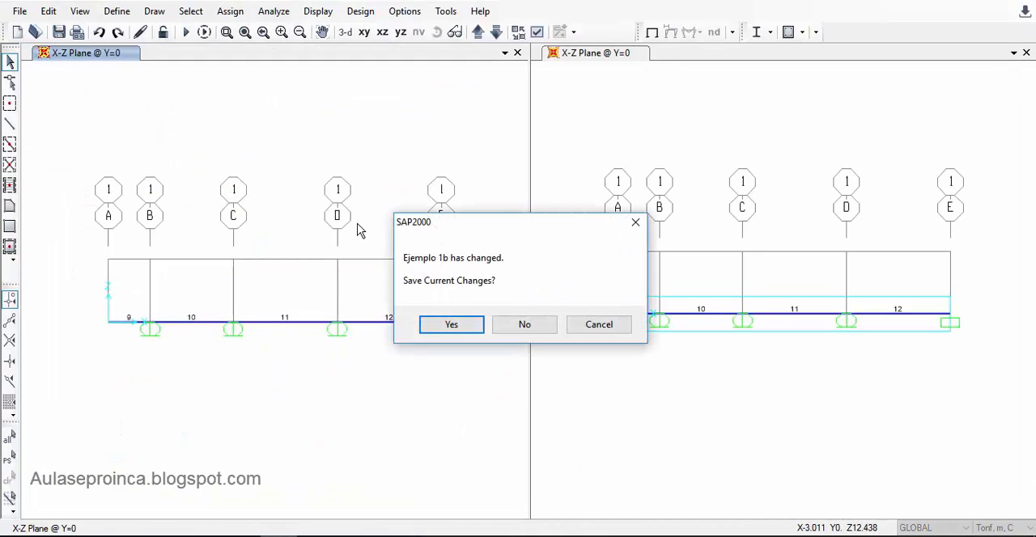
click(508, 327)
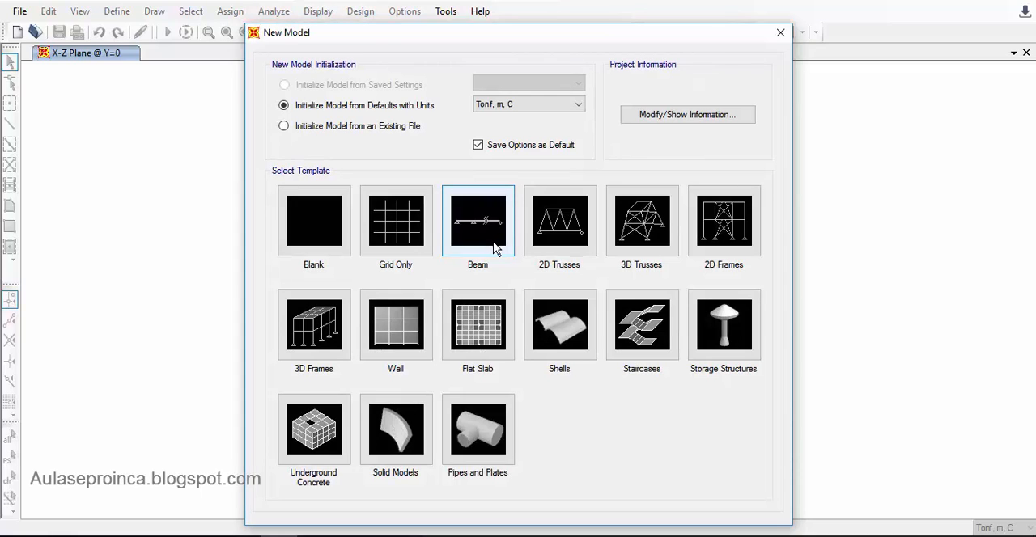
click(409, 241)
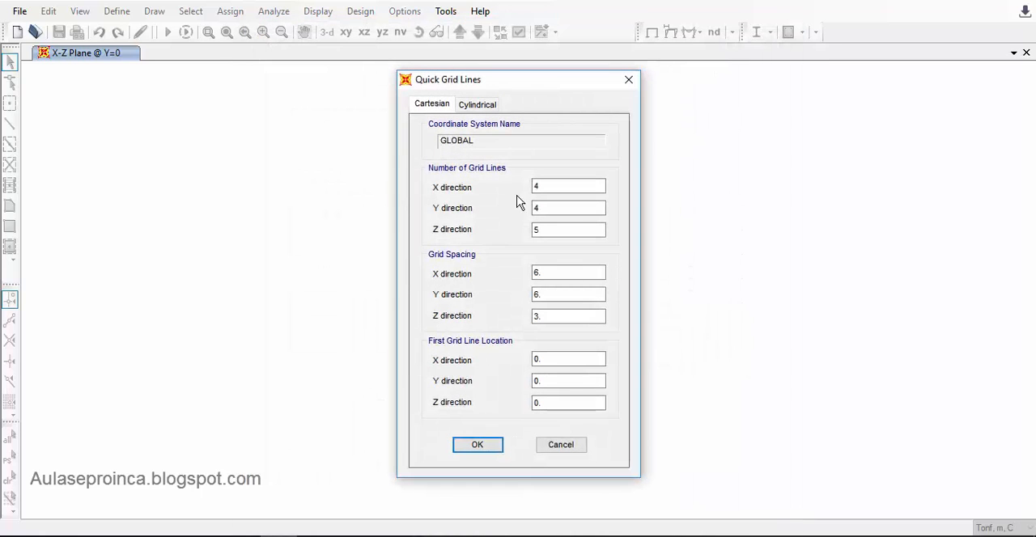
- Set the number of grid lines to 5 in X, 1 in Y and 2 in Z for the beam
click(566, 183)
click(569, 206)
click(564, 189)
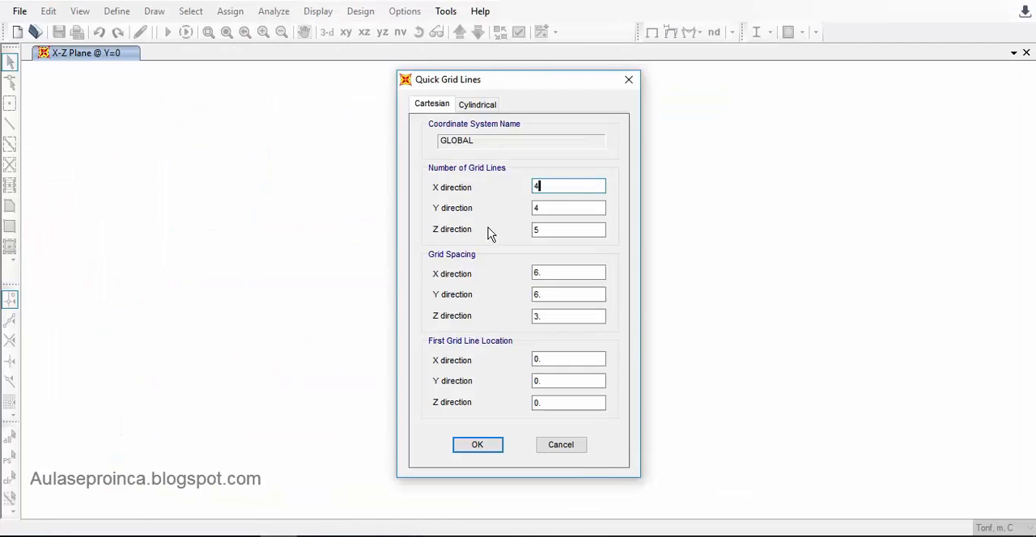
click(561, 205)
drag(548, 186, 511, 183)
text(5)
key(Tab)
text(1)
key(Tab)
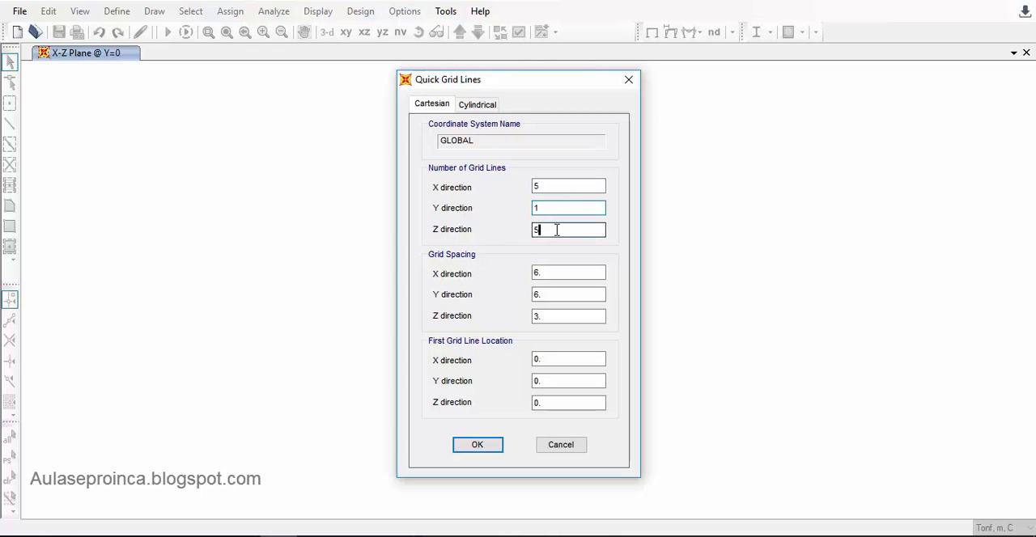
click(557, 230)
drag(548, 231, 511, 233)
- Create the grid with the default spacings and first grid line locations, and switch the plan view to the X-Z plane
click(554, 273)
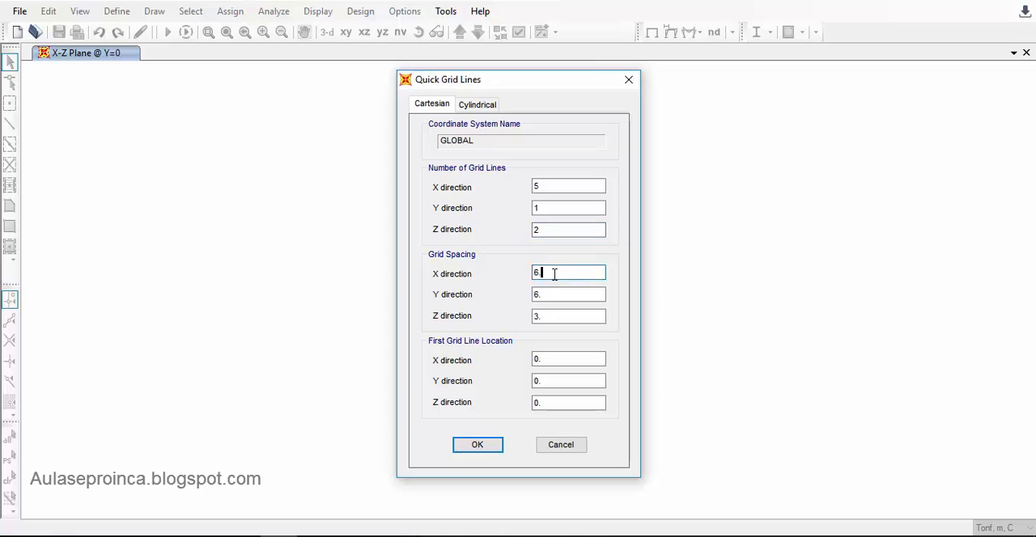
click(562, 293)
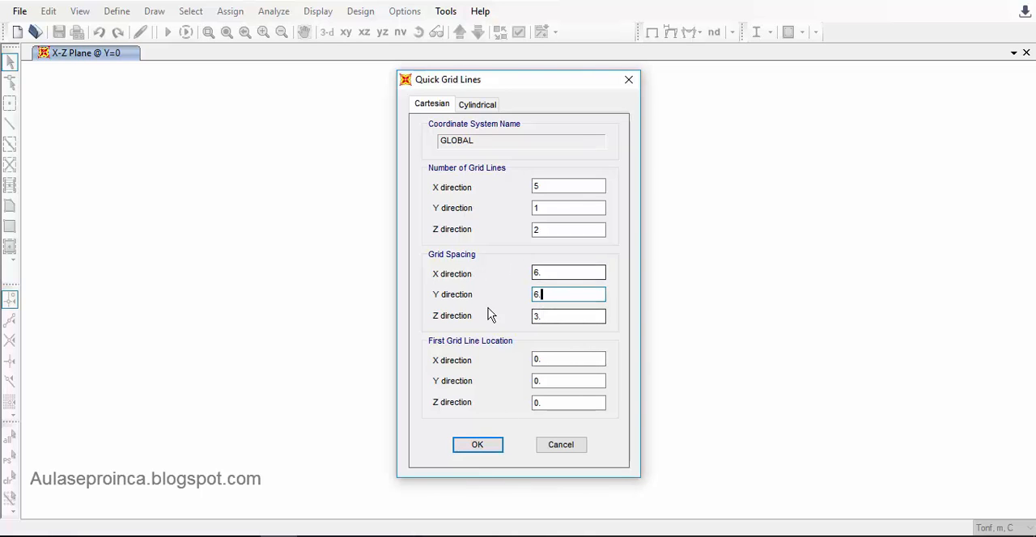
click(489, 448)
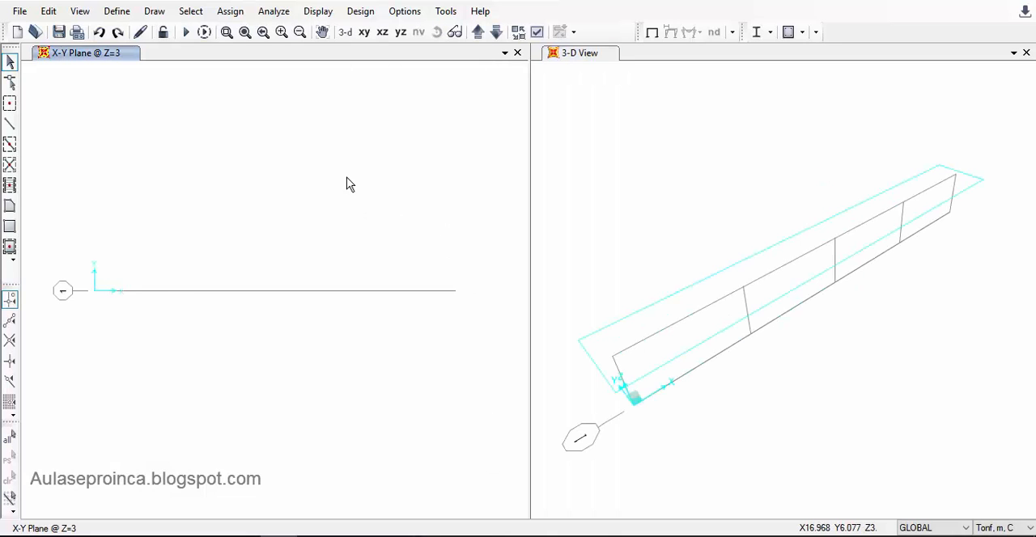
click(382, 38)
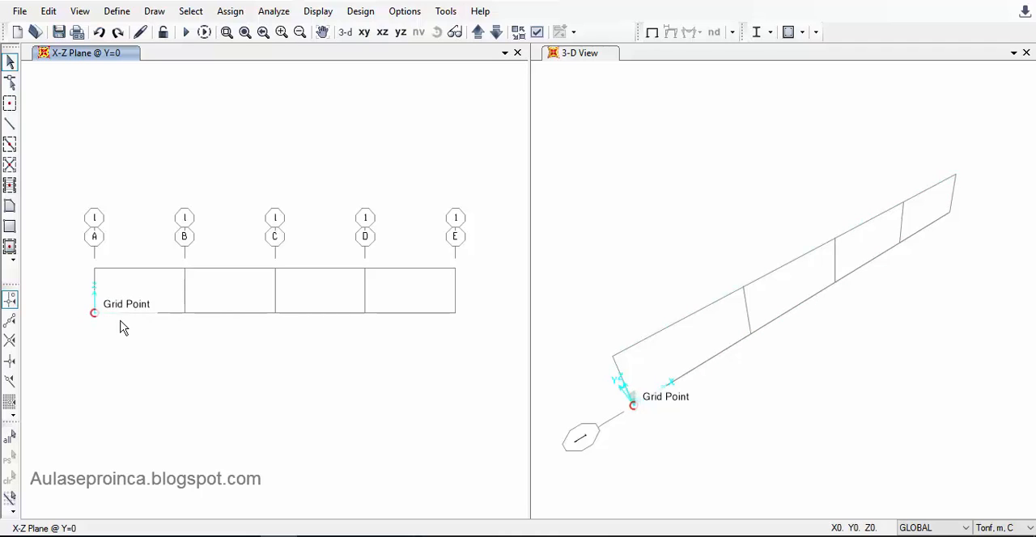
- Open the GLOBAL grid system for editing and set the ordinate of X grid line B to 2 m
right_click(245, 304)
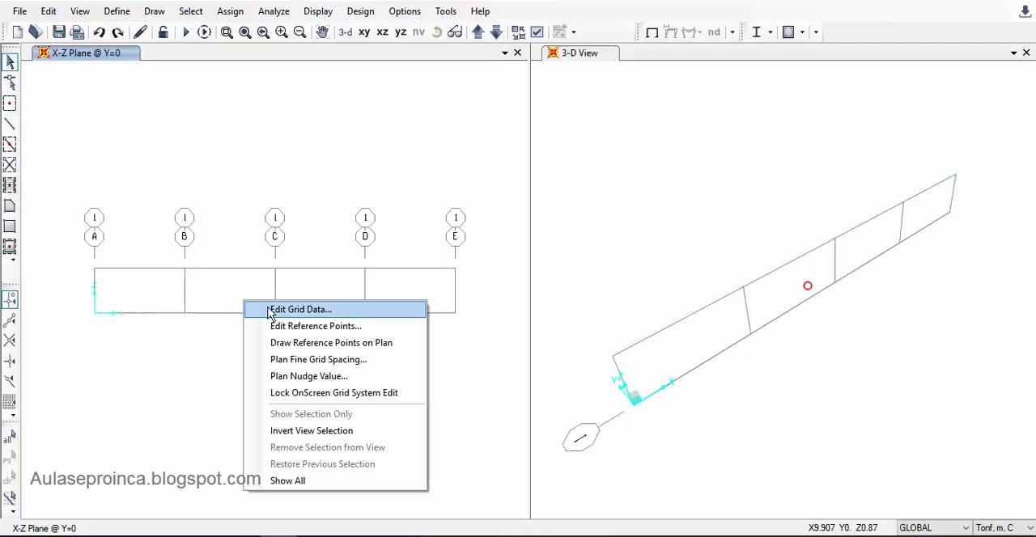
click(272, 311)
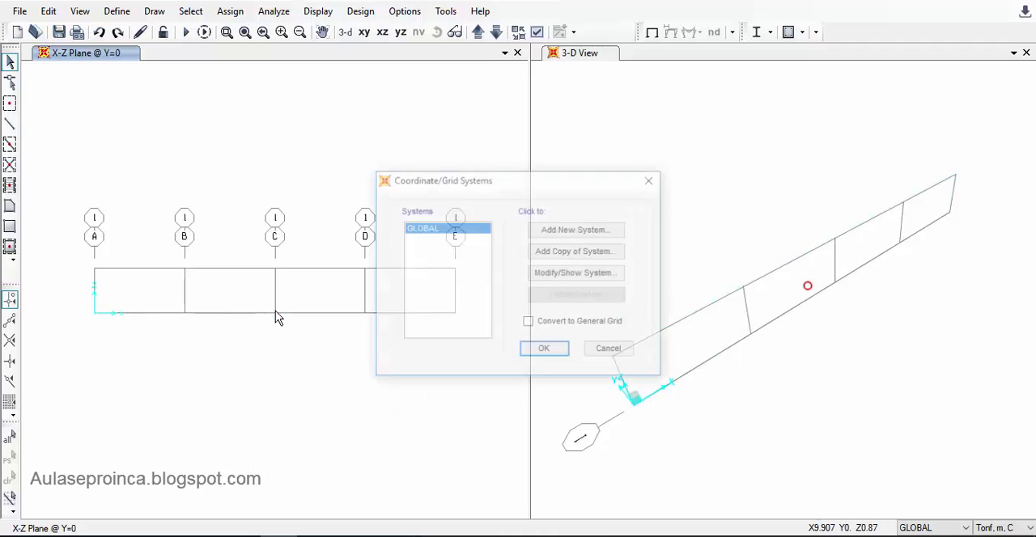
click(565, 275)
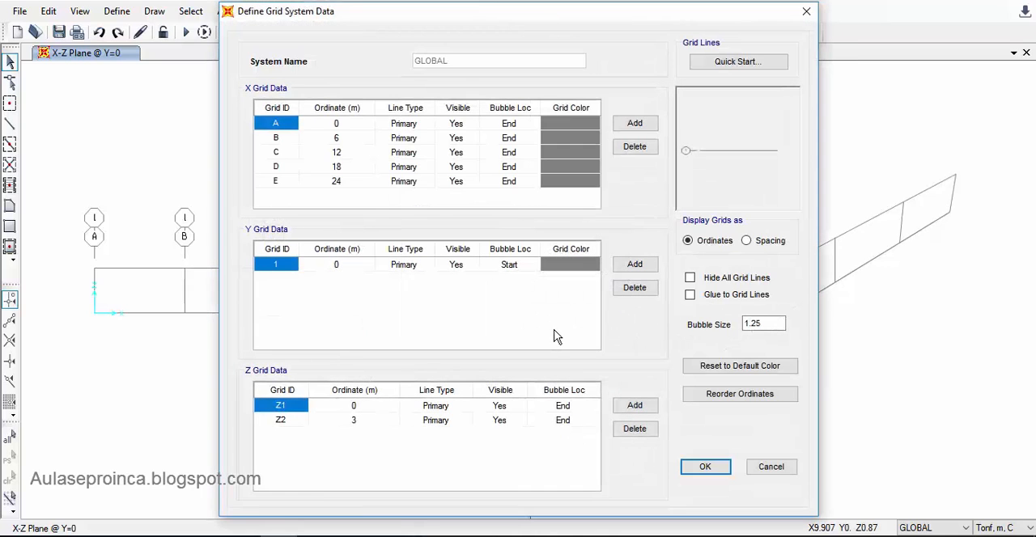
click(344, 126)
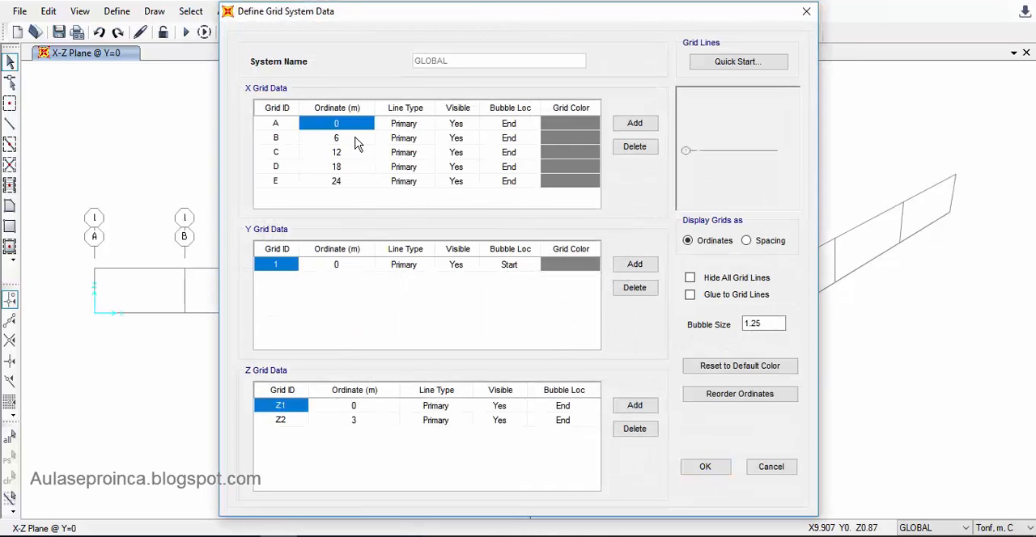
click(356, 139)
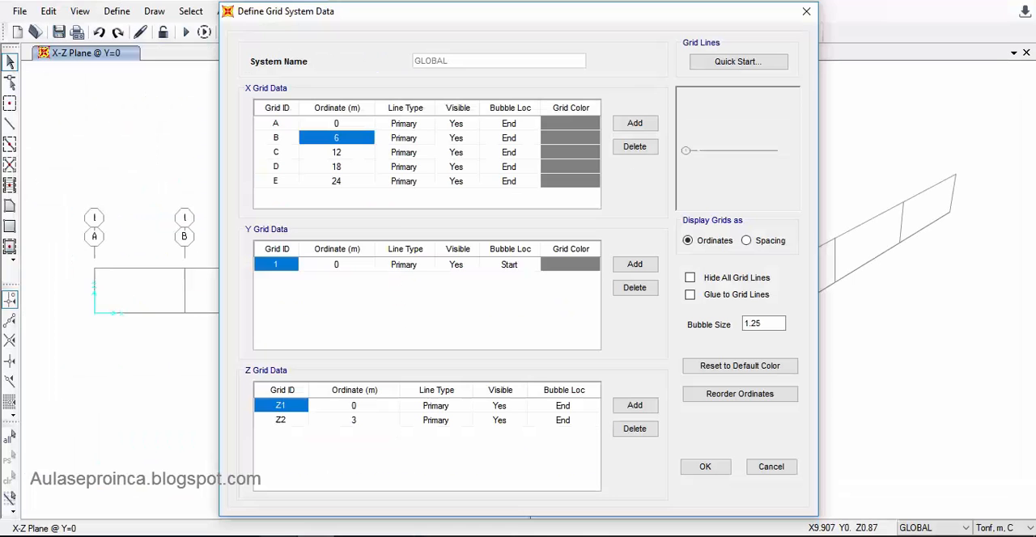
text(2)
- Set the ordinates of X grid lines C, D and E to 6, 11 and 16 m and apply the grid changes
click(356, 151)
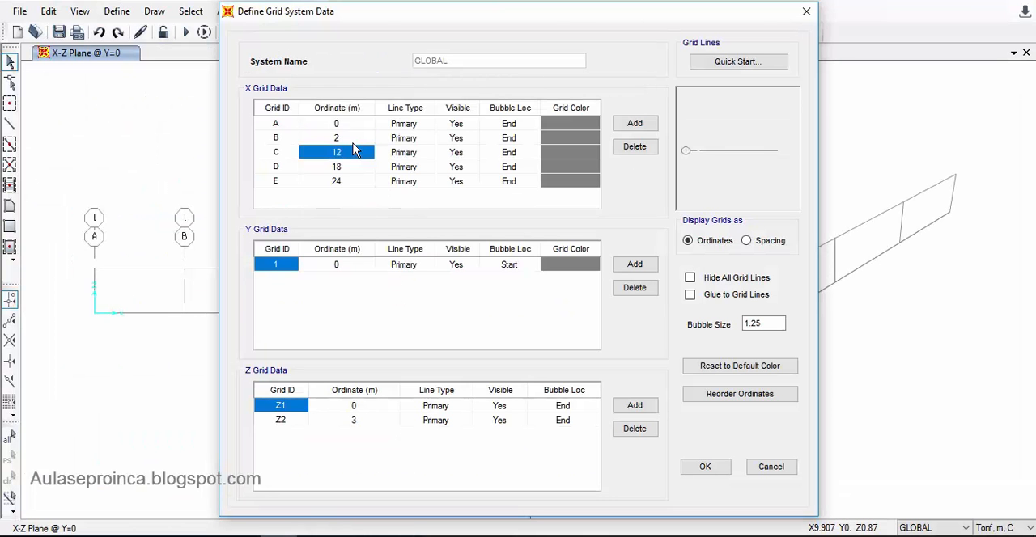
text(6)
key(Return)
text(11)
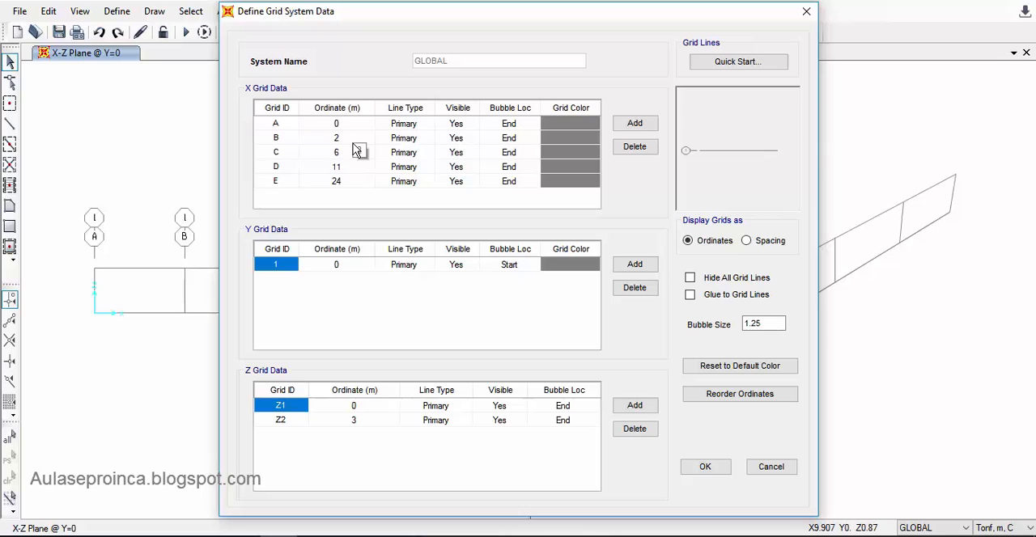
key(Return)
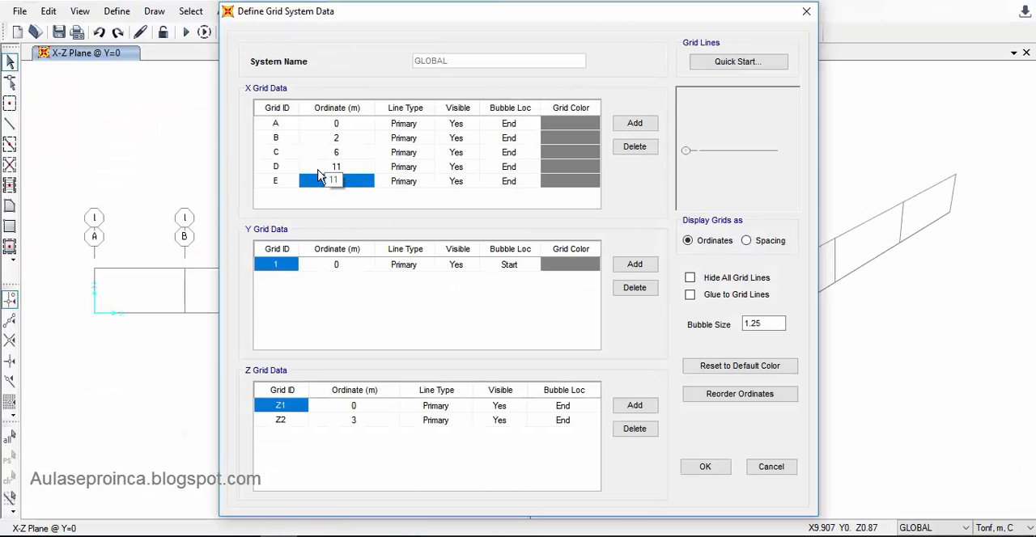
click(364, 157)
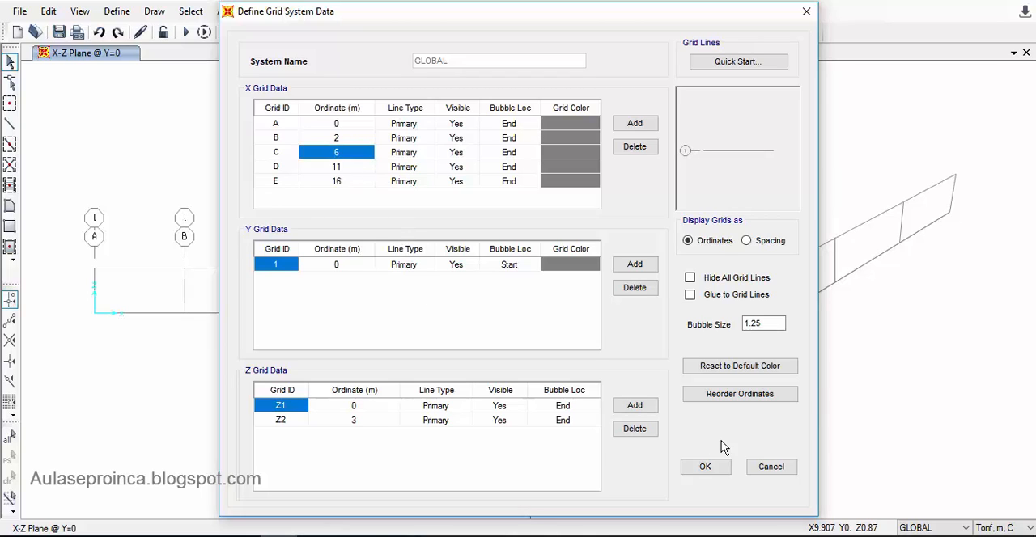
click(353, 422)
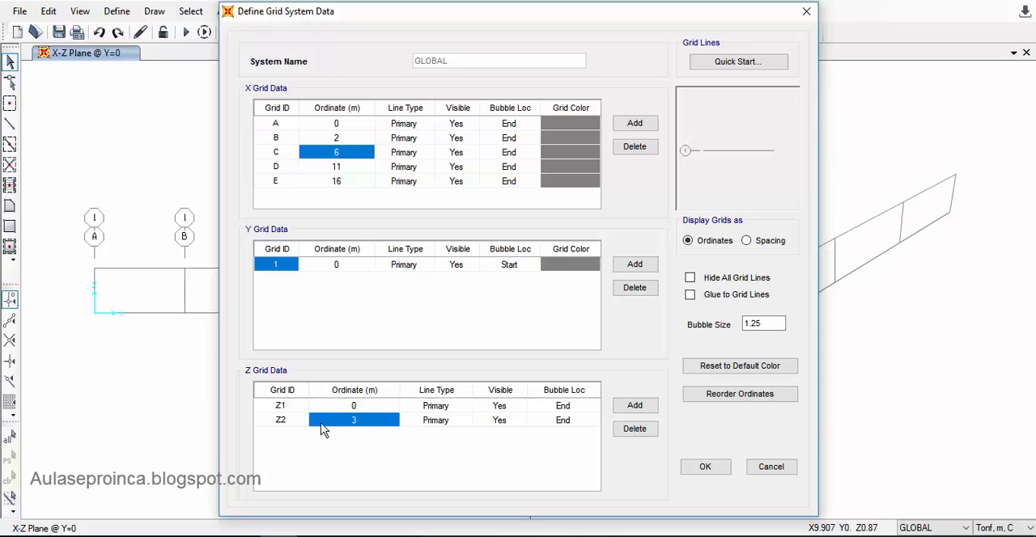
drag(308, 17, 405, 17)
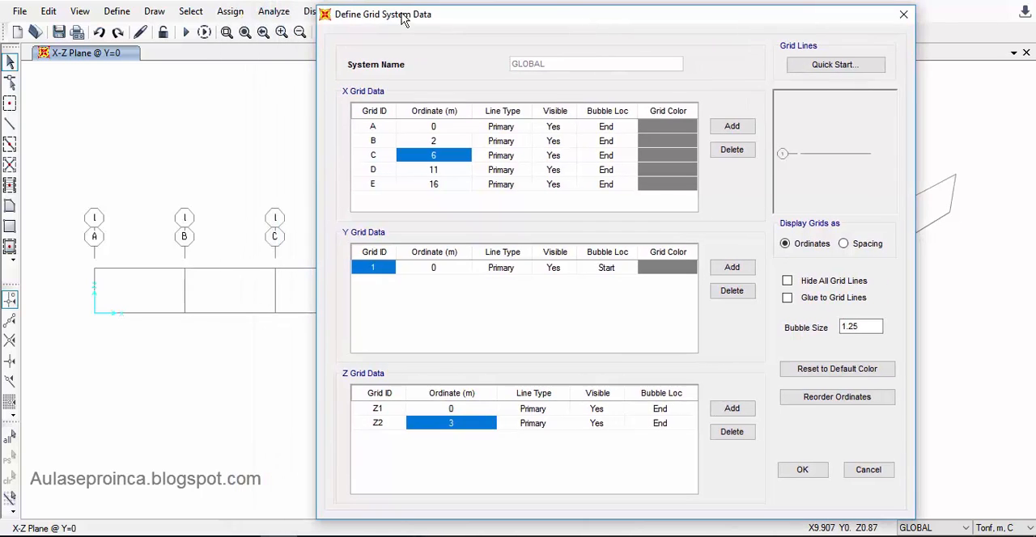
click(804, 470)
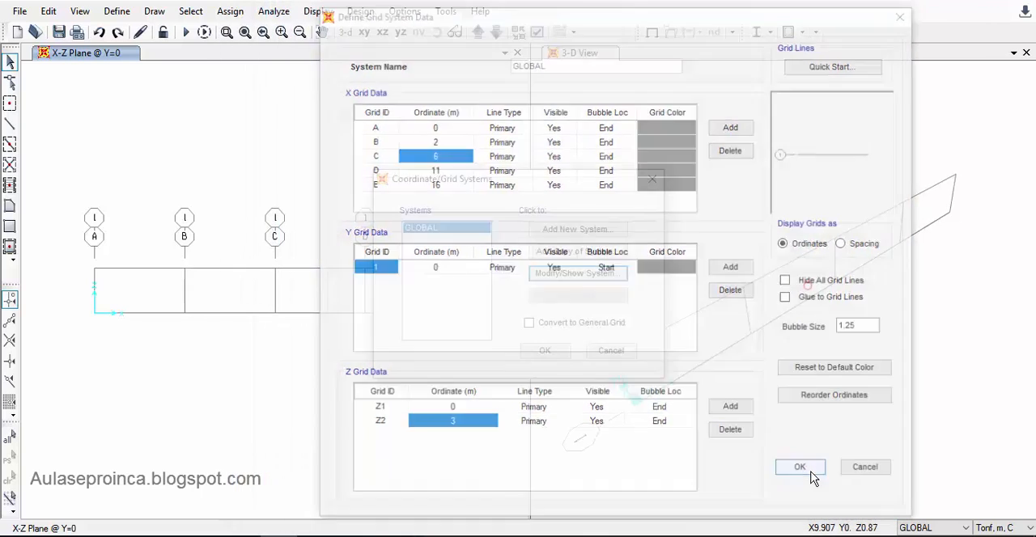
click(545, 351)
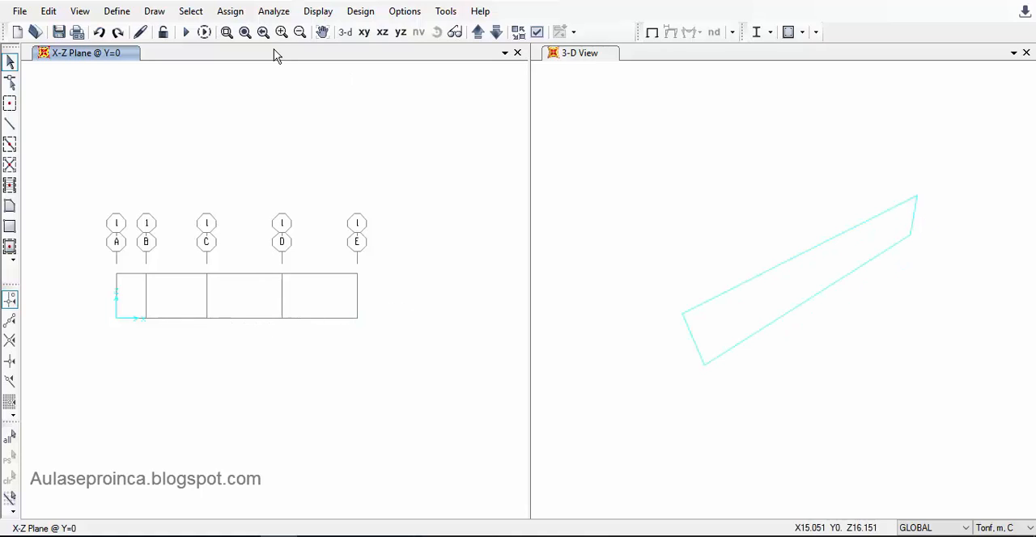
click(245, 33)
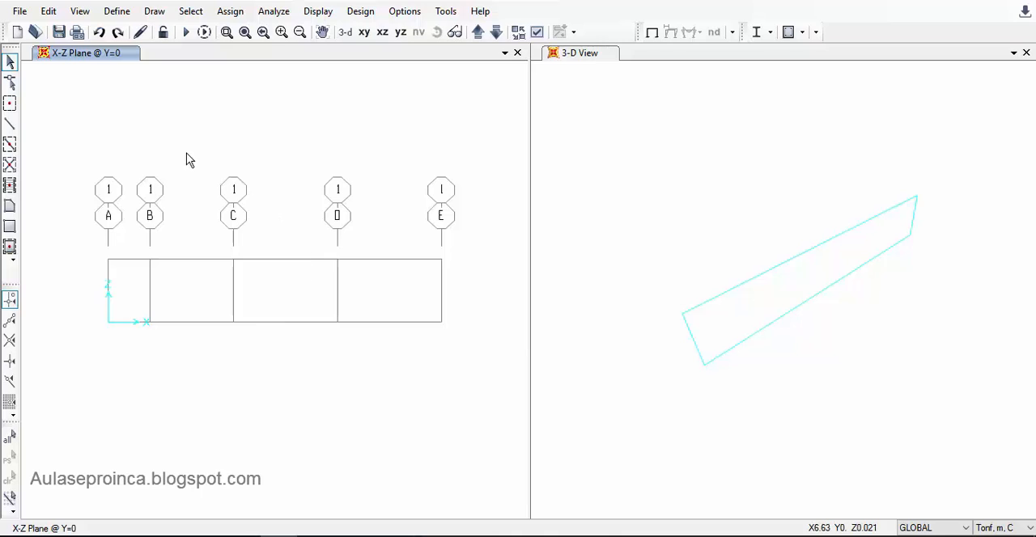
click(10, 126)
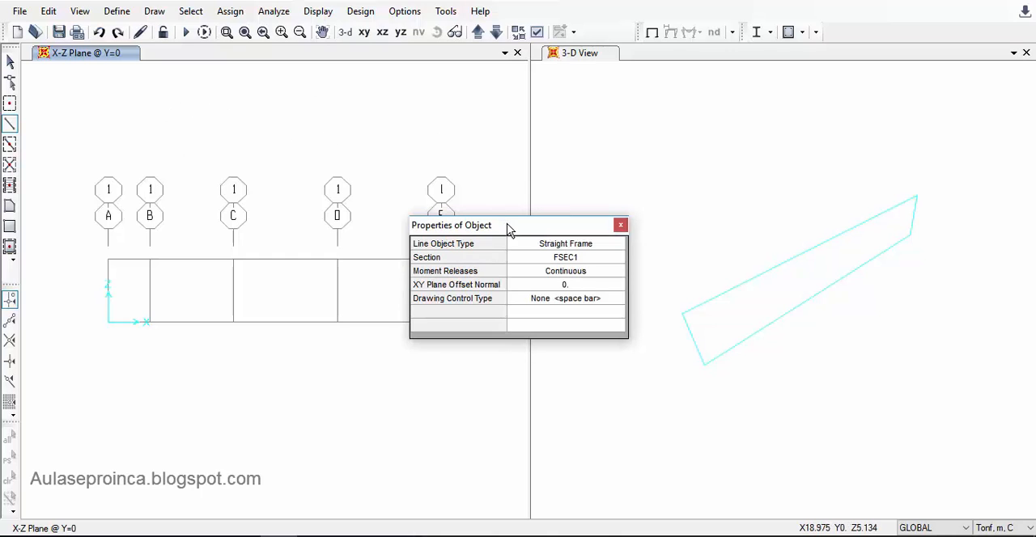
drag(510, 224, 573, 81)
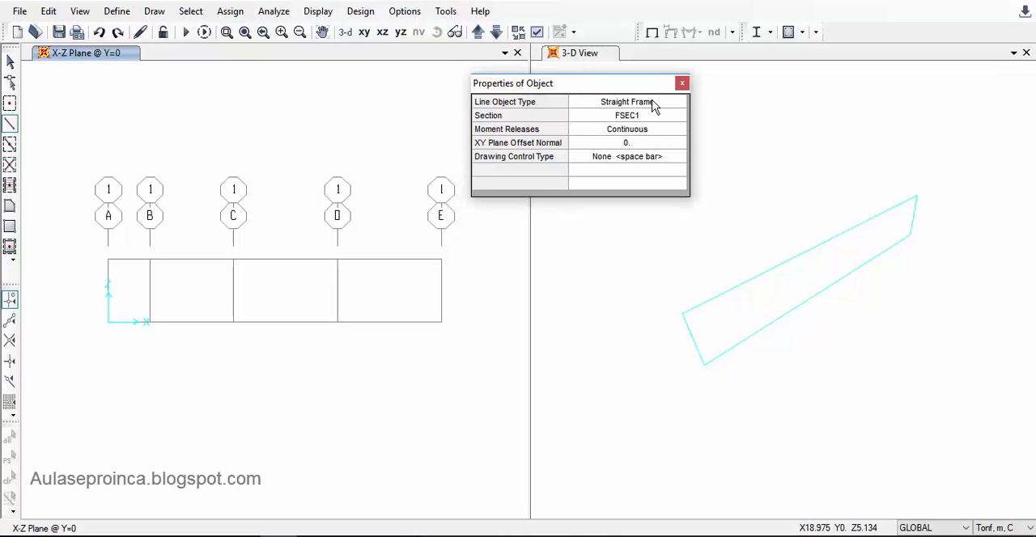
click(659, 104)
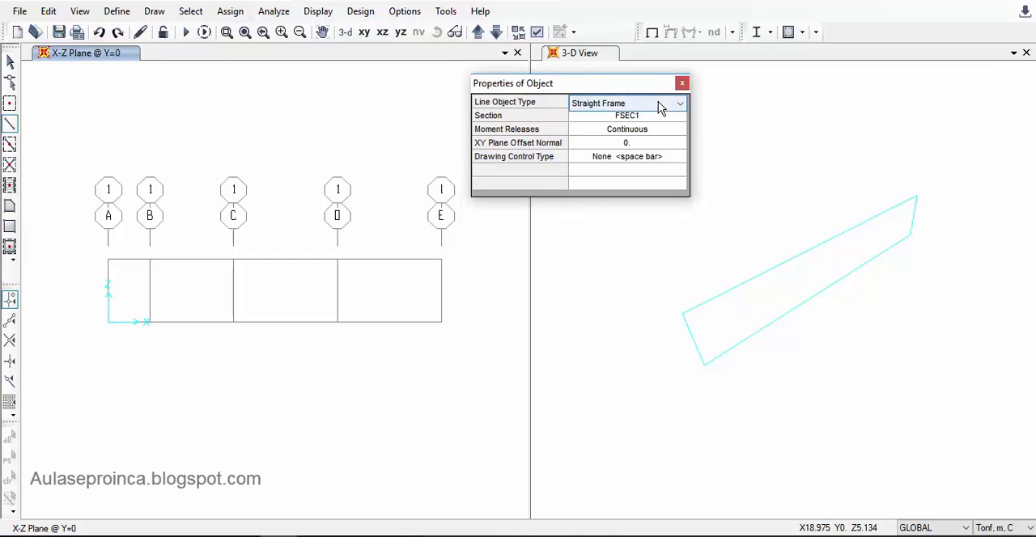
click(658, 104)
click(658, 105)
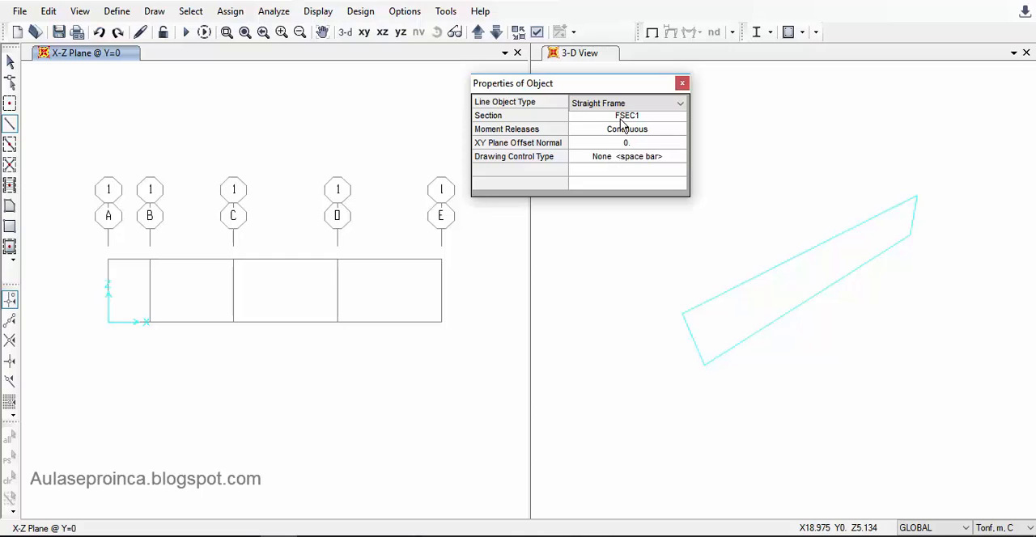
drag(597, 84, 652, 74)
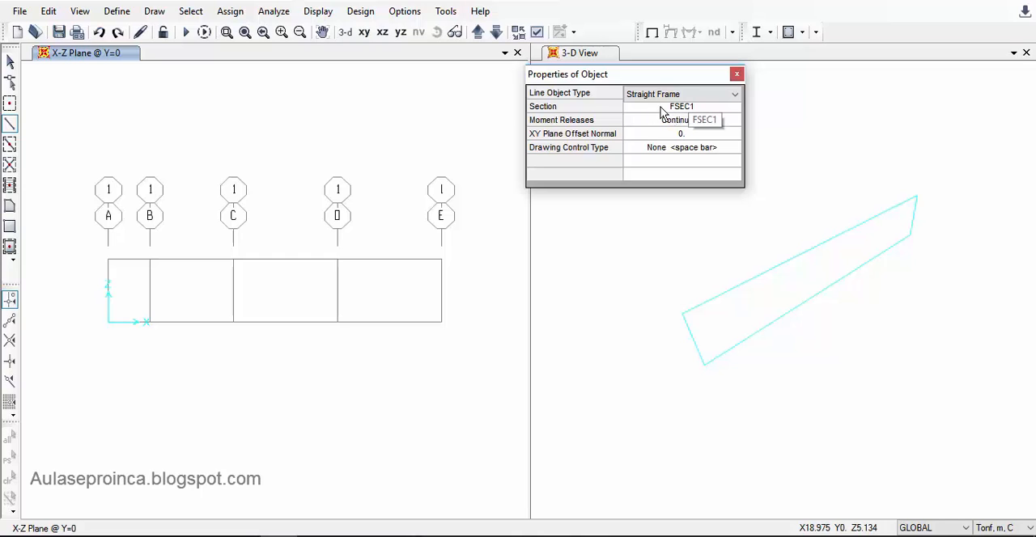
drag(636, 81, 673, 81)
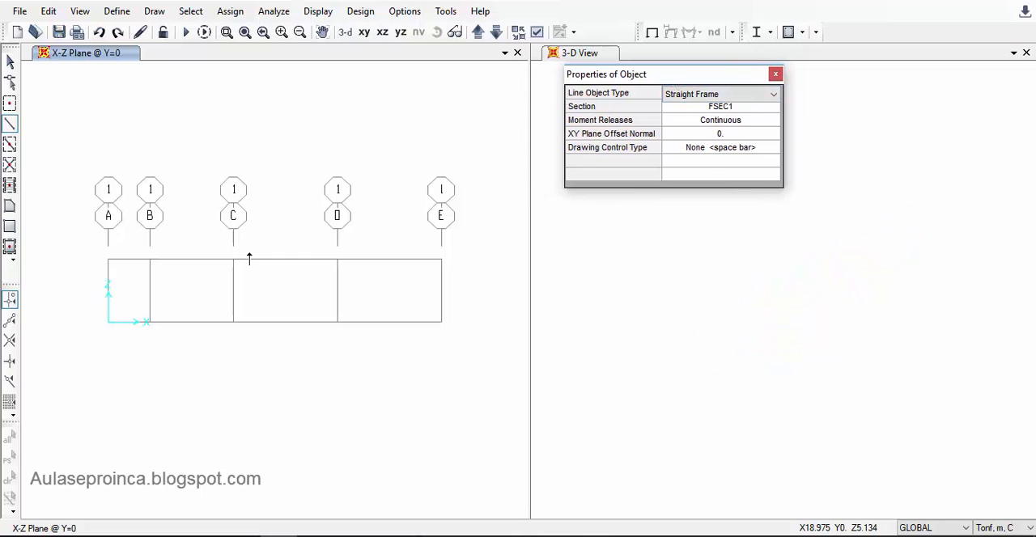
click(105, 322)
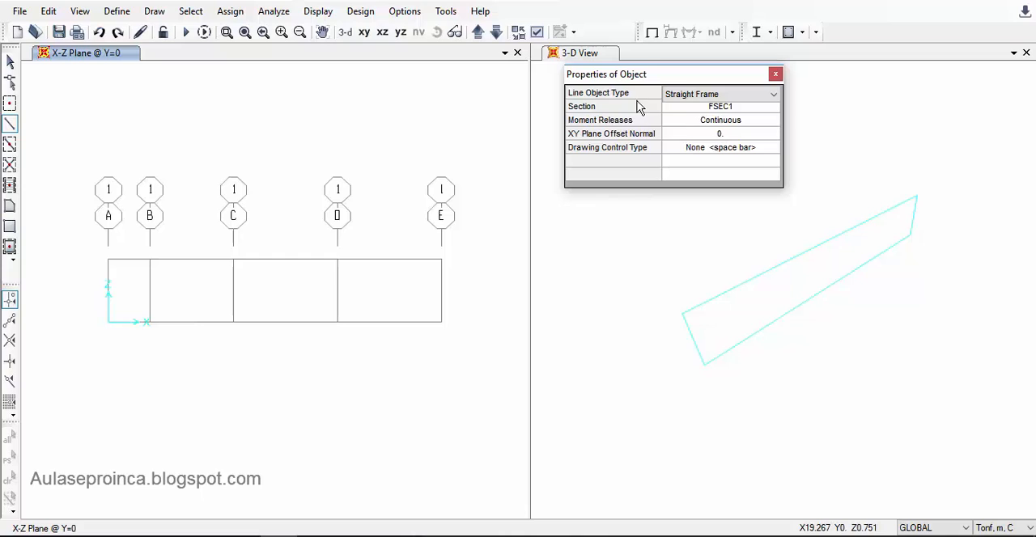
click(12, 128)
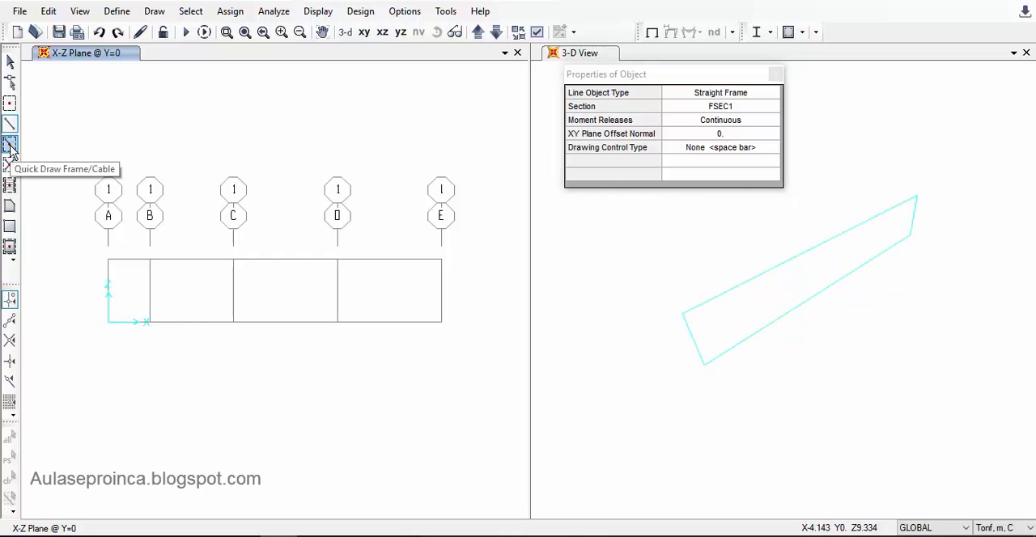
- Quick-draw continuous straight frames with section FSEC1 along the Z = 0 grid line from A to E
click(10, 145)
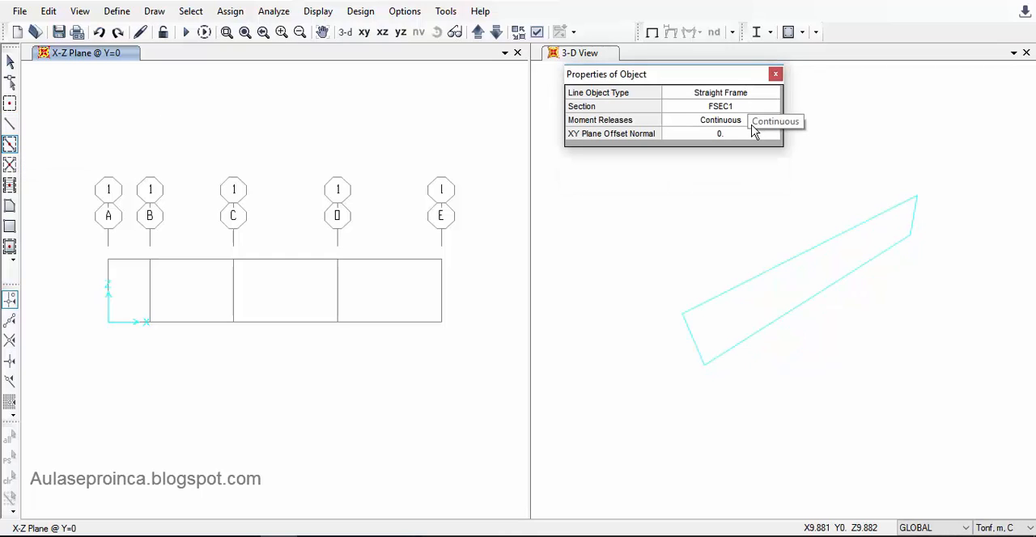
drag(81, 291, 495, 369)
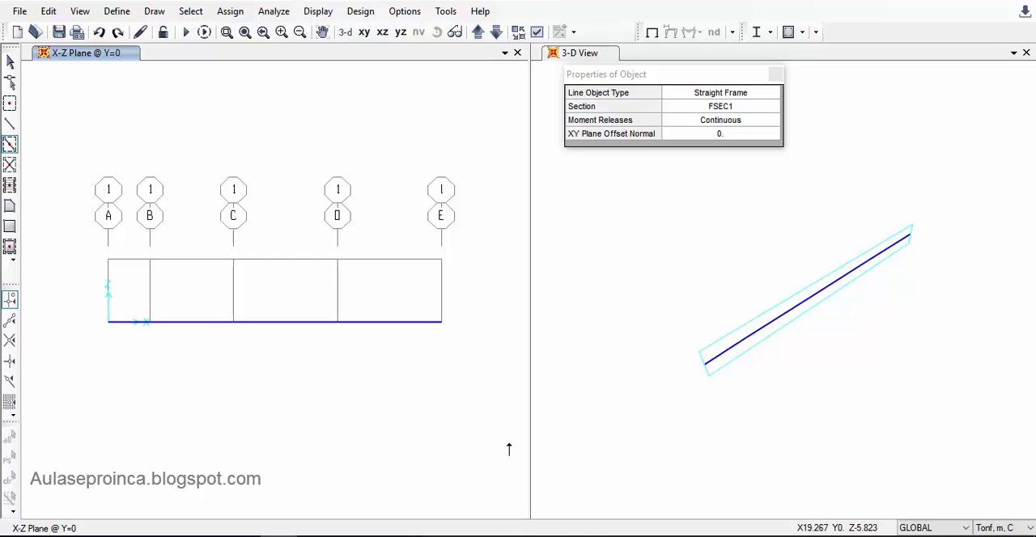
key(Escape)
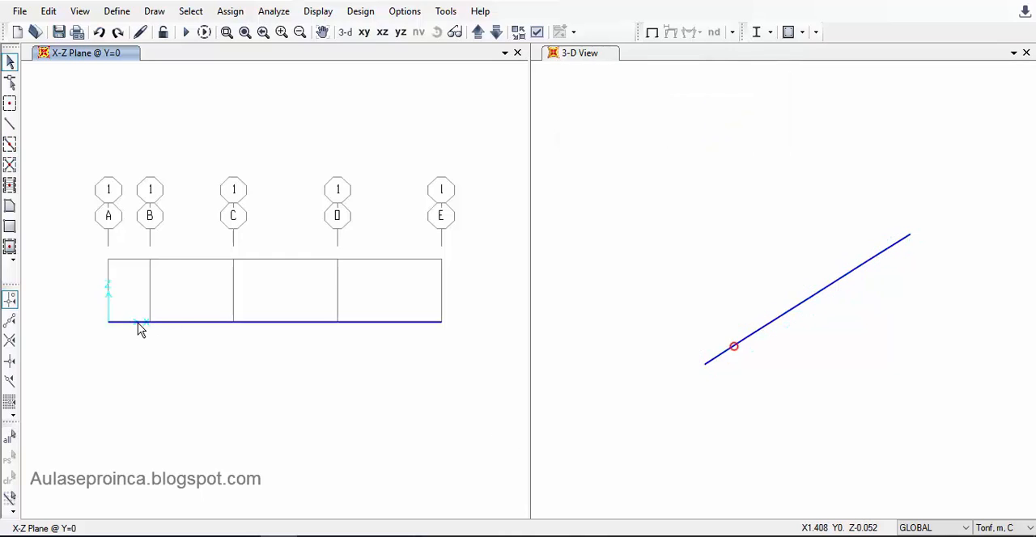
- Select the beam's frames AB, BC, CD and DE one by one to check the division into segments, and clear the selection
click(137, 326)
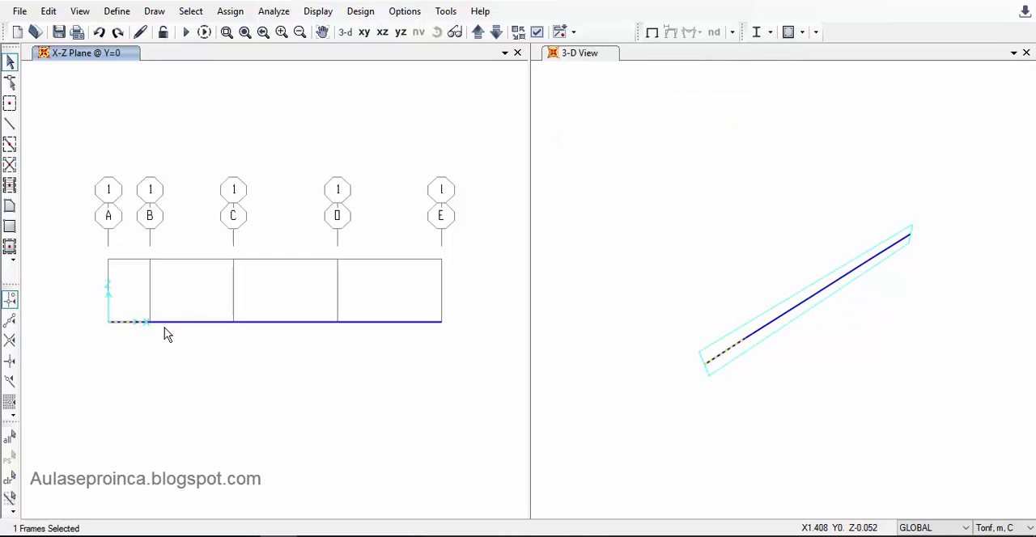
click(216, 321)
click(280, 328)
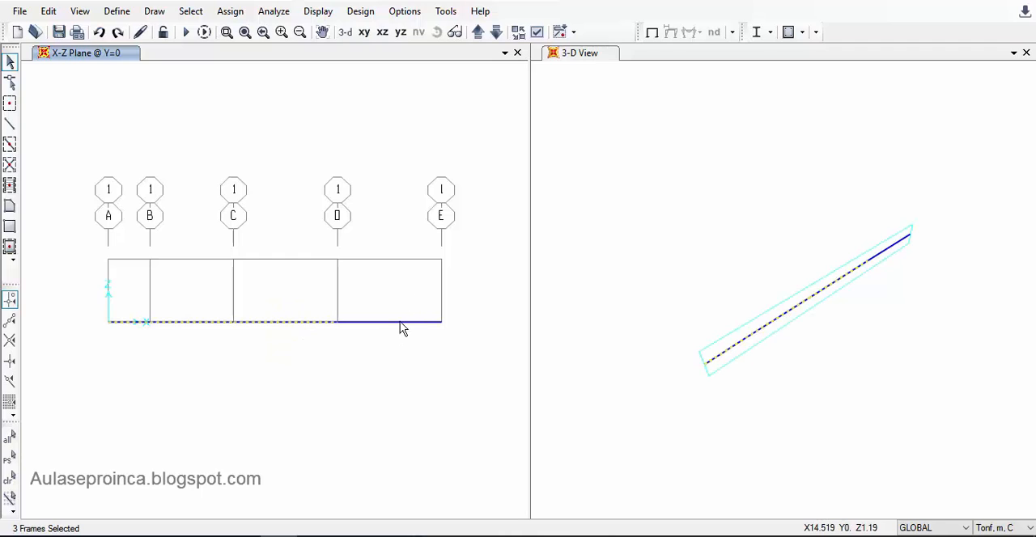
click(400, 321)
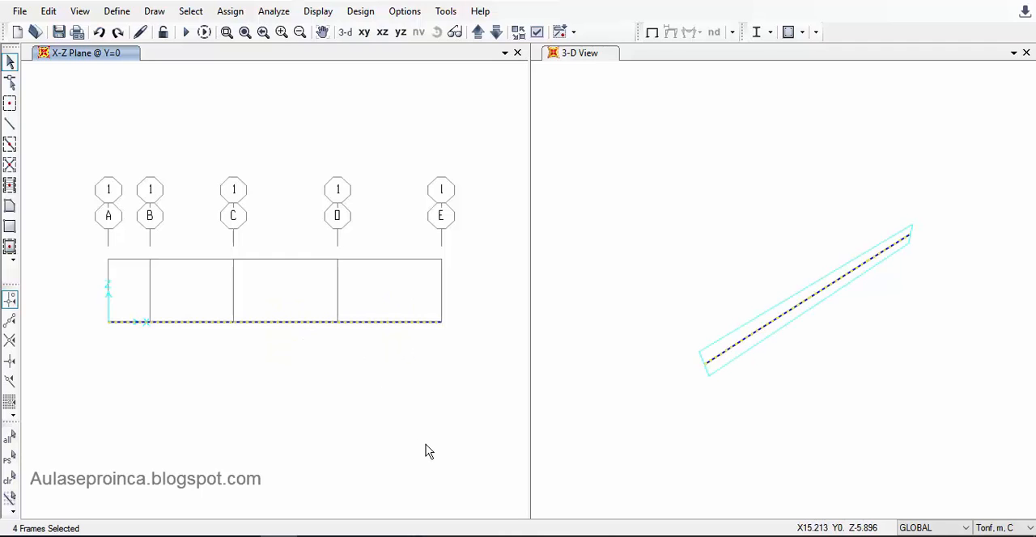
key(ctrl+q)
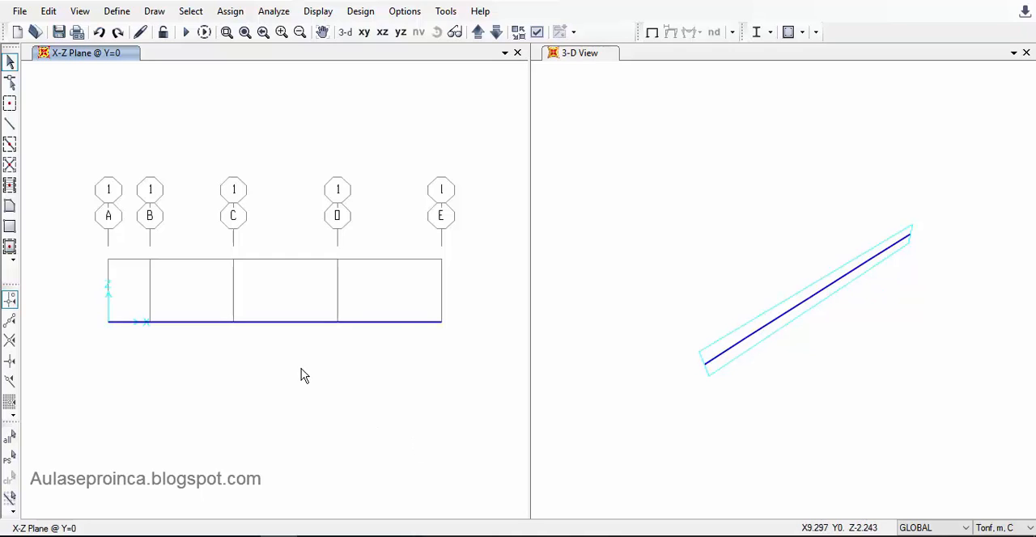
- Quick-draw continuous straight frames with section FSEC1 along the upper grid line from A to E, and delete them again
click(9, 144)
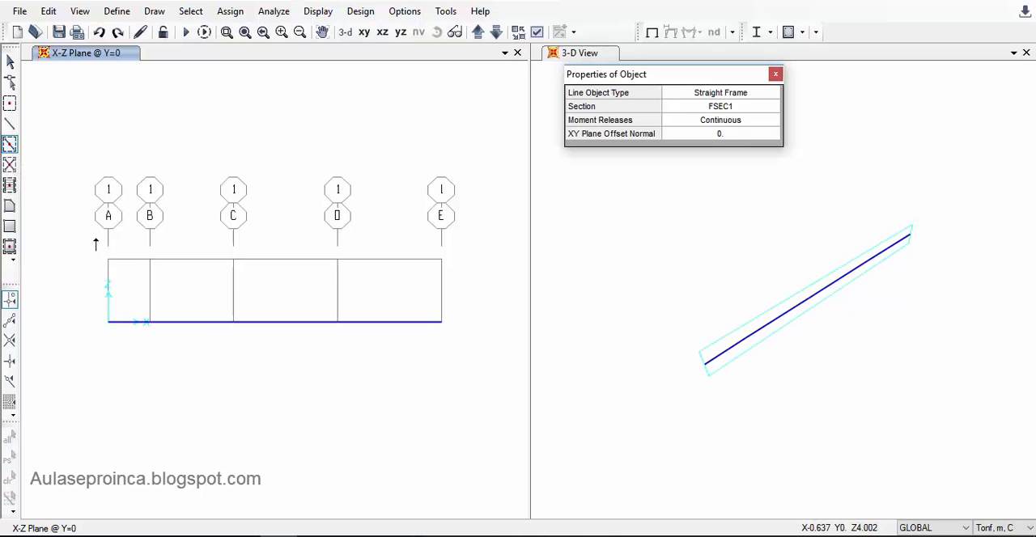
mouse_move(96, 240)
mouse_down()
mouse_move(226, 280)
mouse_move(476, 303)
mouse_up()
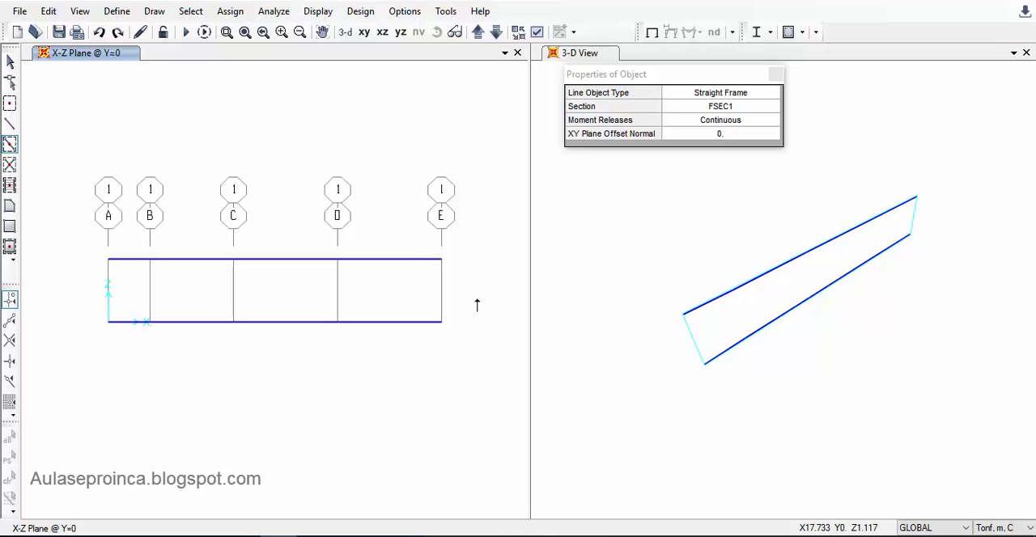
key(Escape)
drag(463, 242, 79, 285)
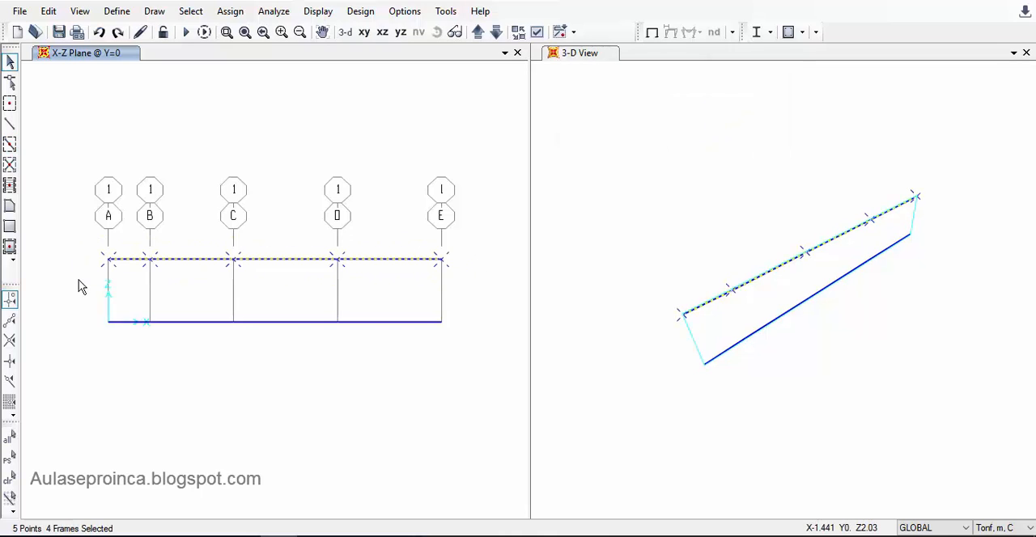
key(Delete)
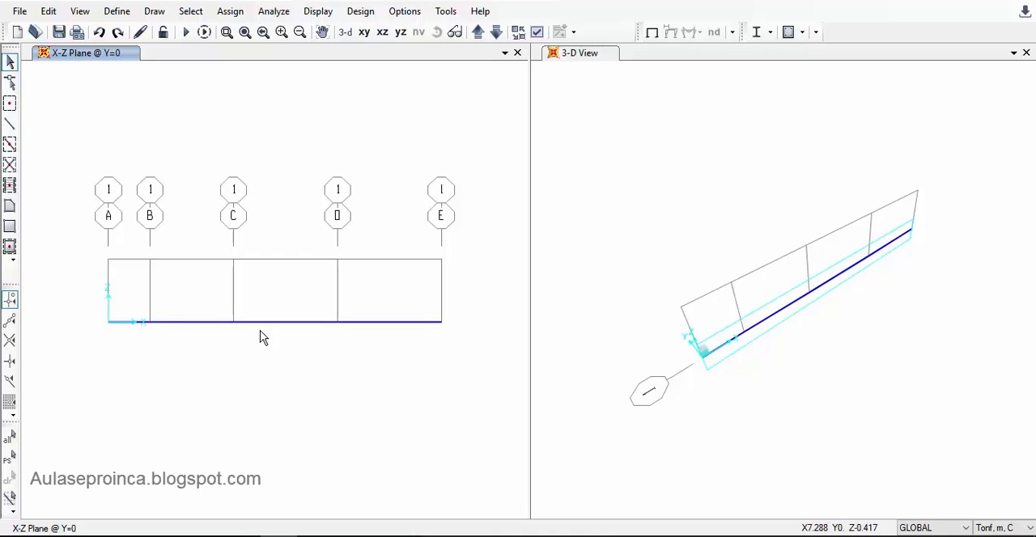
- Assign pinned restraints, with translations 1, 2 and 3 fixed and all rotations free, to the beam joints at B, C and D
drag(133, 305, 164, 358)
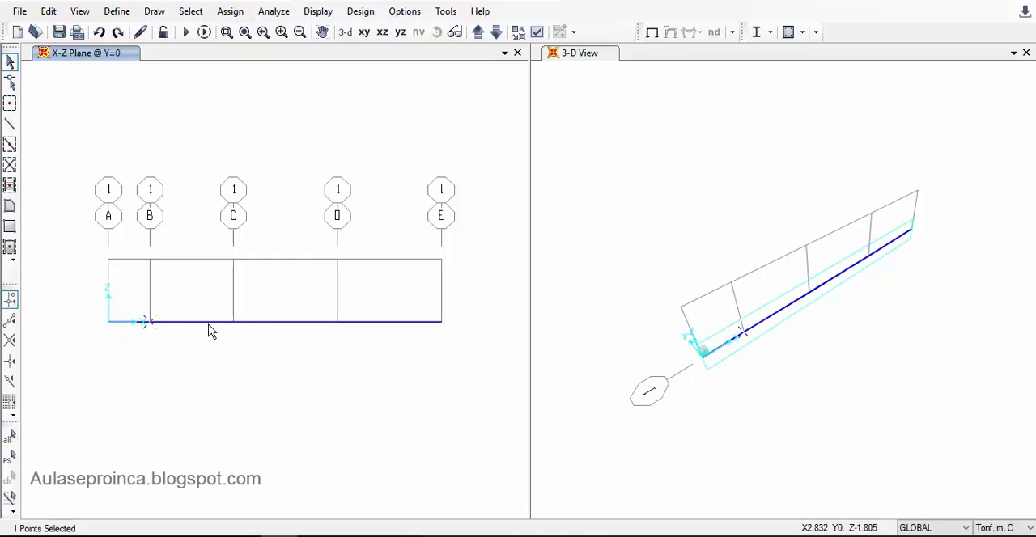
drag(212, 305, 268, 376)
drag(308, 298, 363, 366)
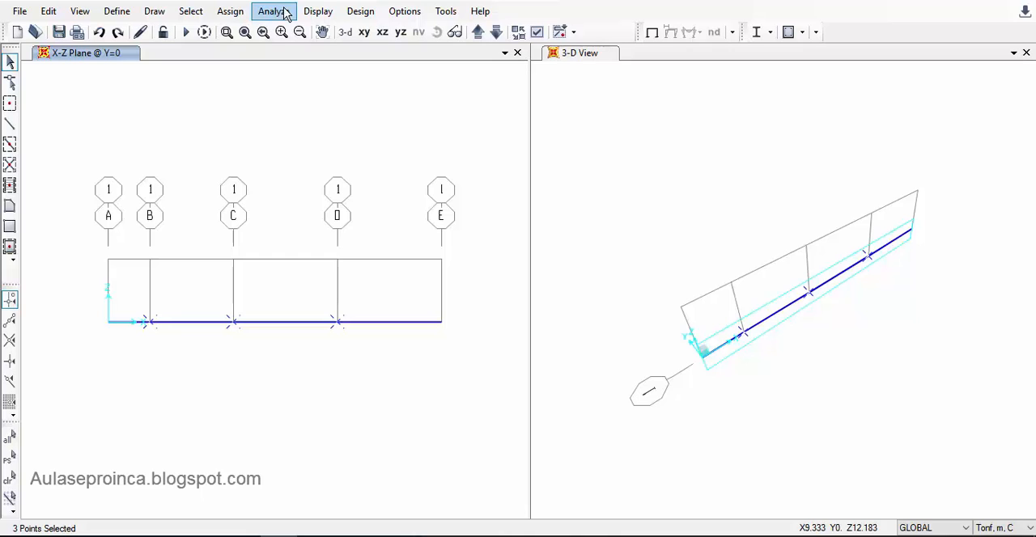
click(232, 13)
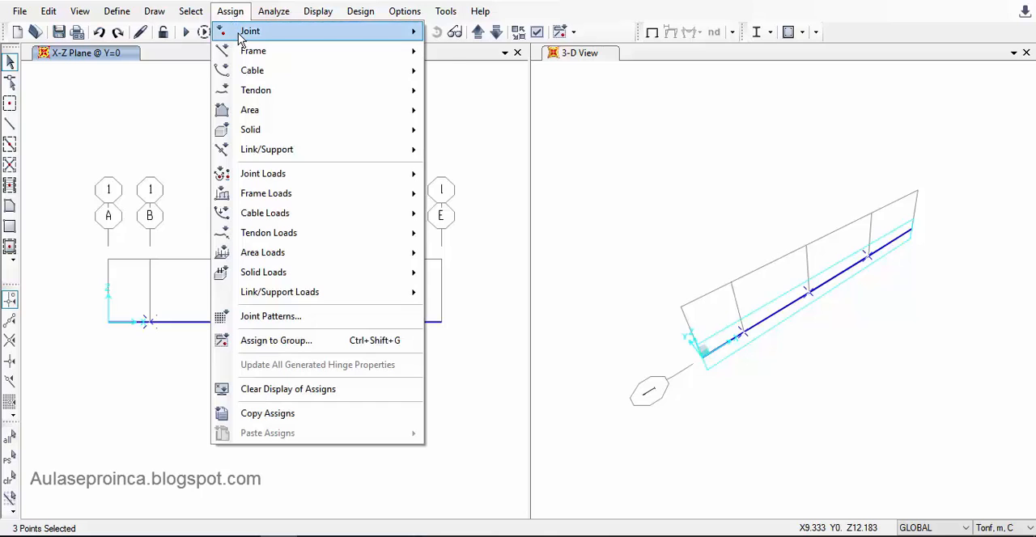
mouse_move(264, 35)
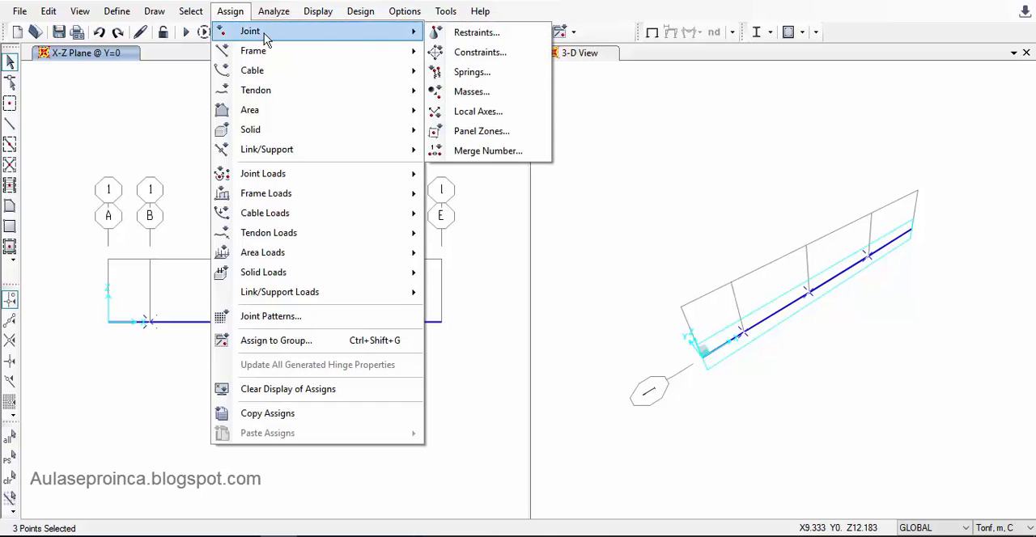
click(493, 38)
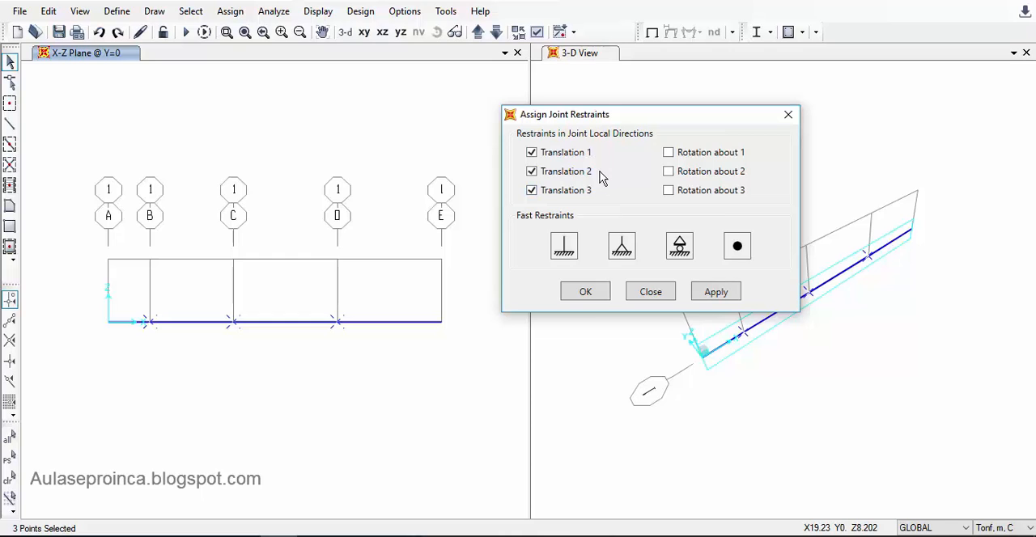
drag(571, 116, 524, 83)
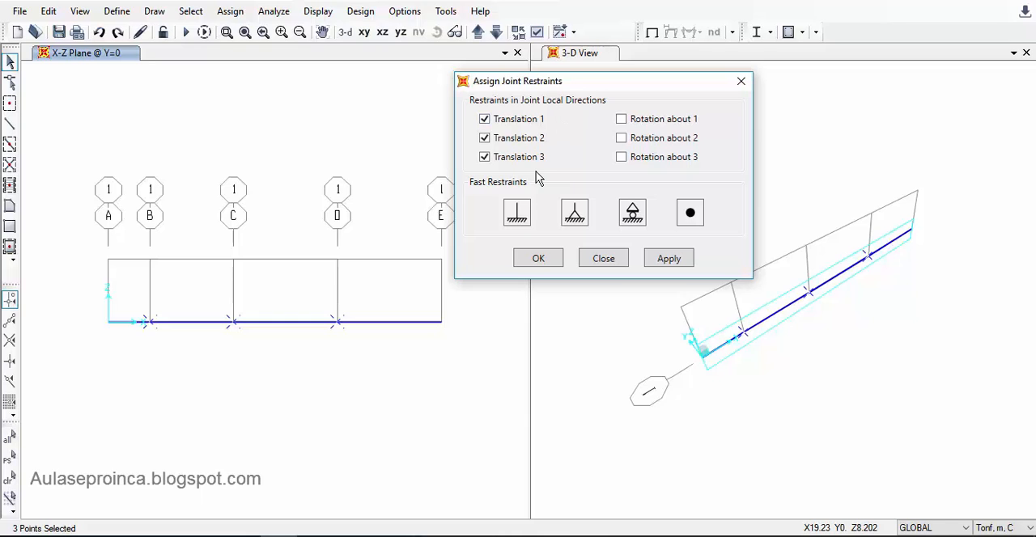
drag(536, 81, 573, 66)
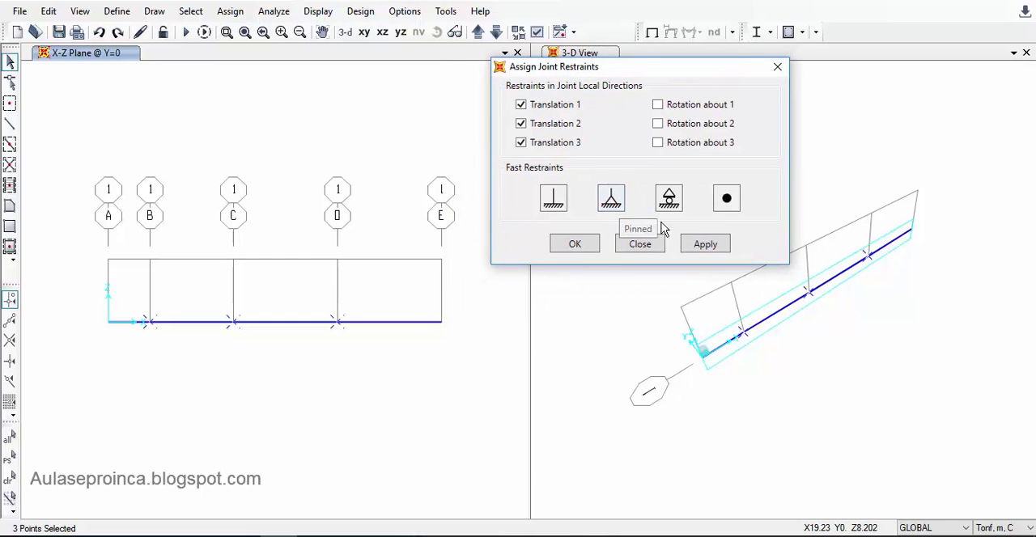
click(705, 244)
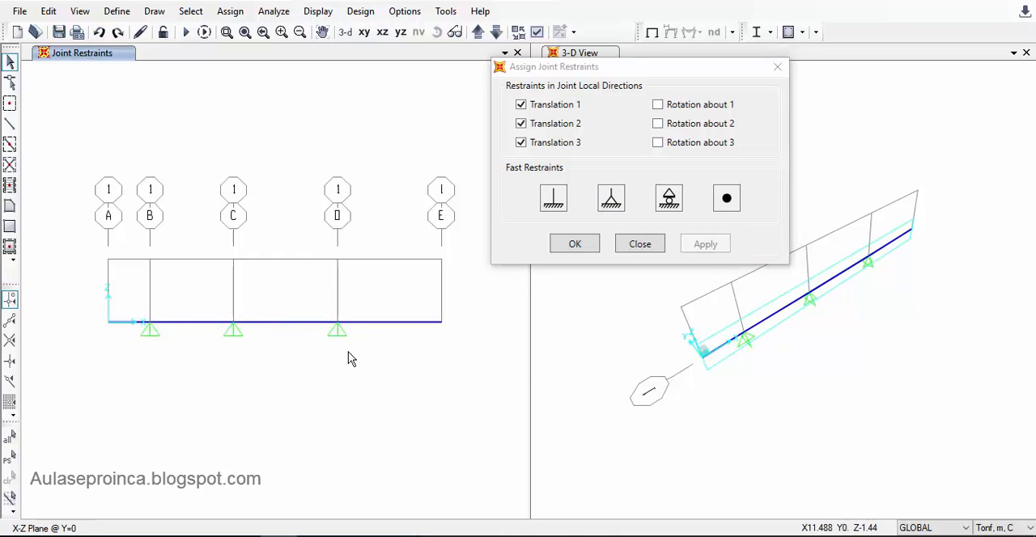
- Assign a fully fixed restraint, with all translations and rotations restrained, to the beam's end joint at E
drag(516, 68, 532, 42)
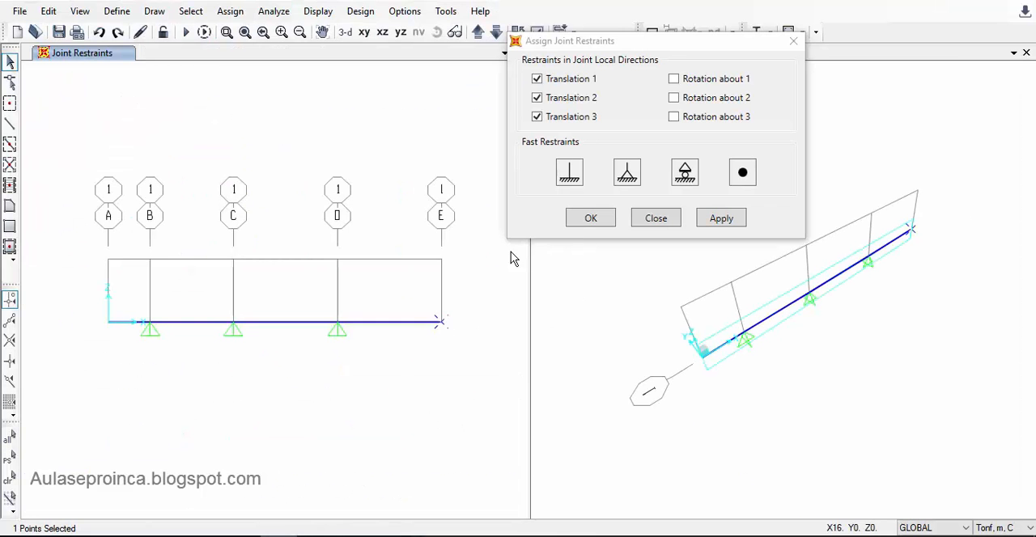
click(569, 172)
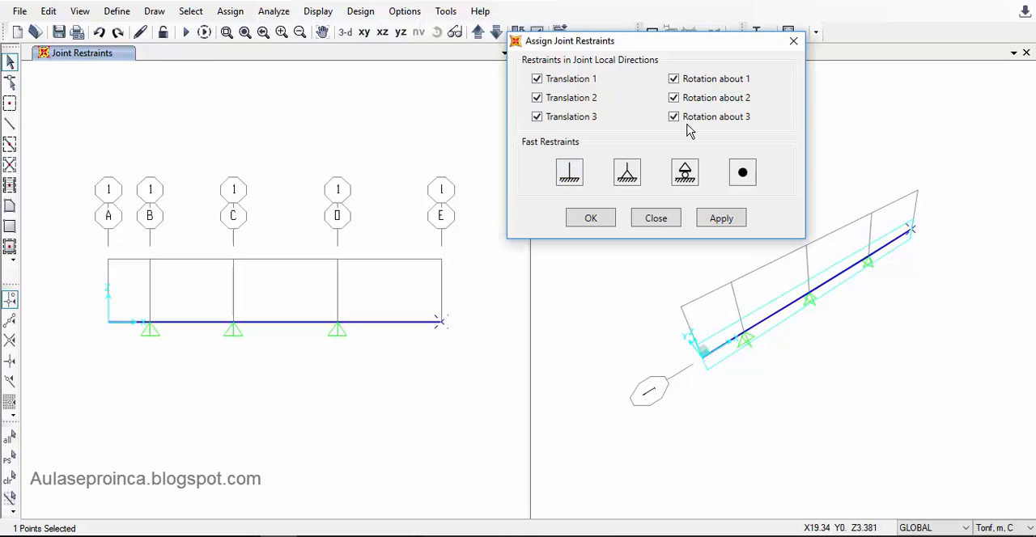
click(722, 219)
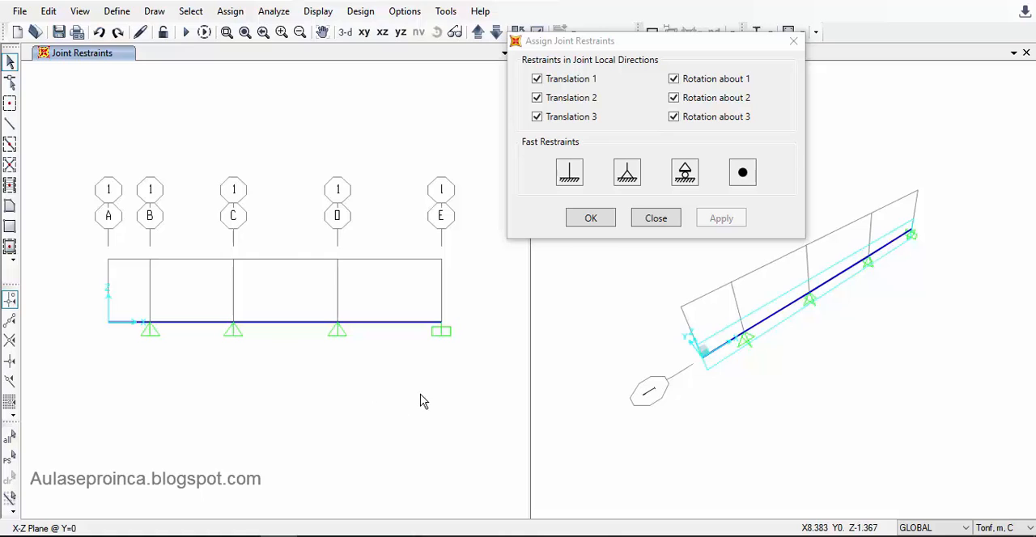
click(590, 219)
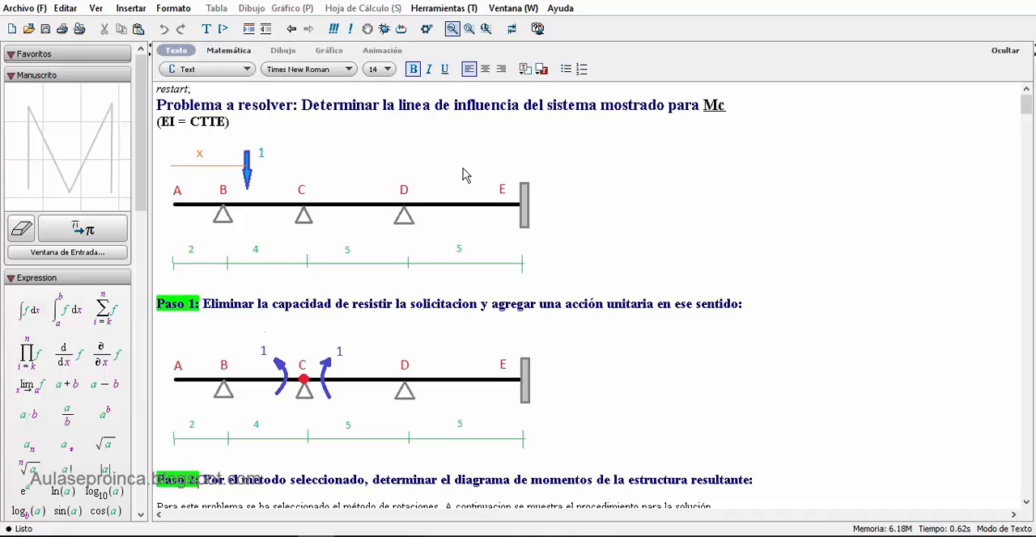
- Highlight Mc in the Maple problem statement, and switch back to SAP2000 to show the frame labels in the X-Z view
drag(704, 110, 724, 111)
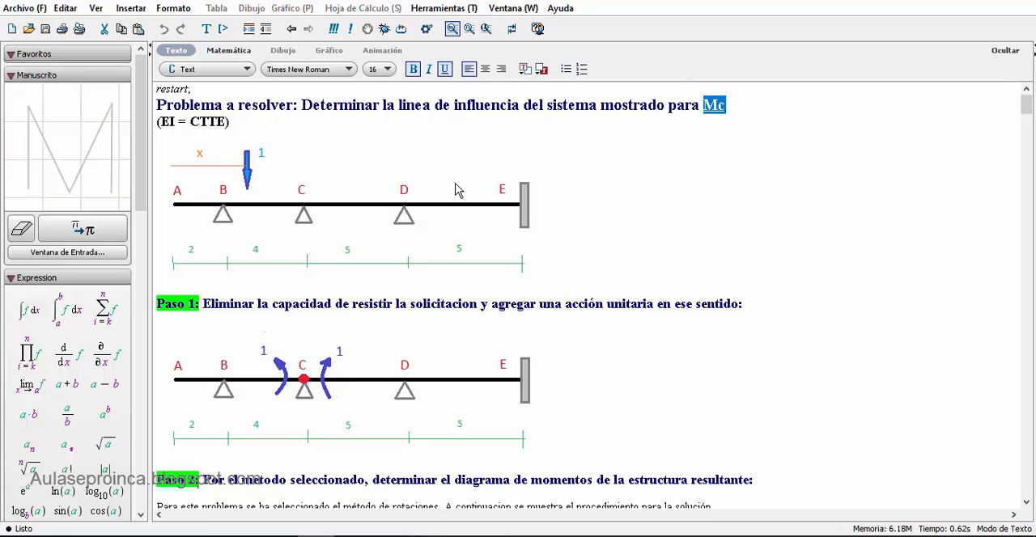
click(279, 536)
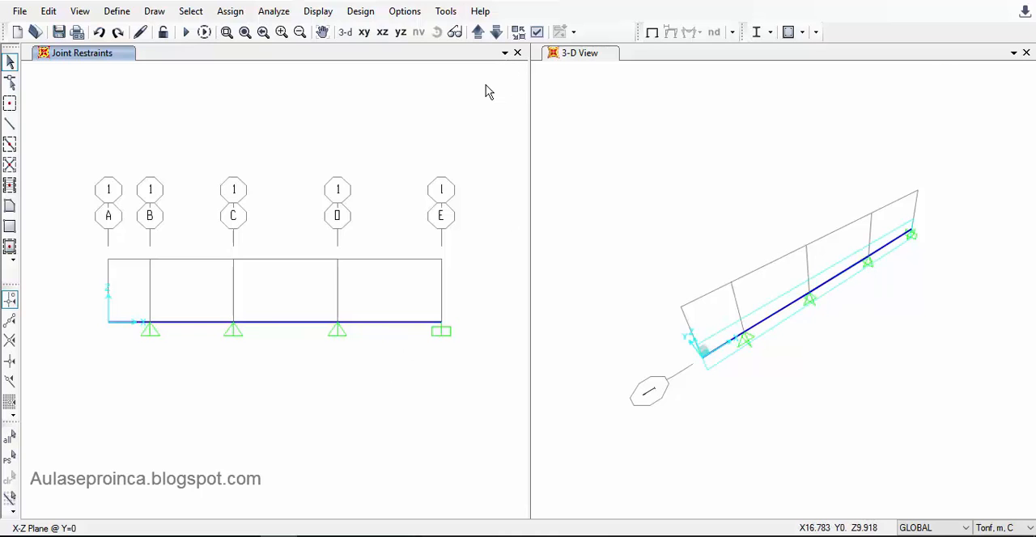
click(539, 36)
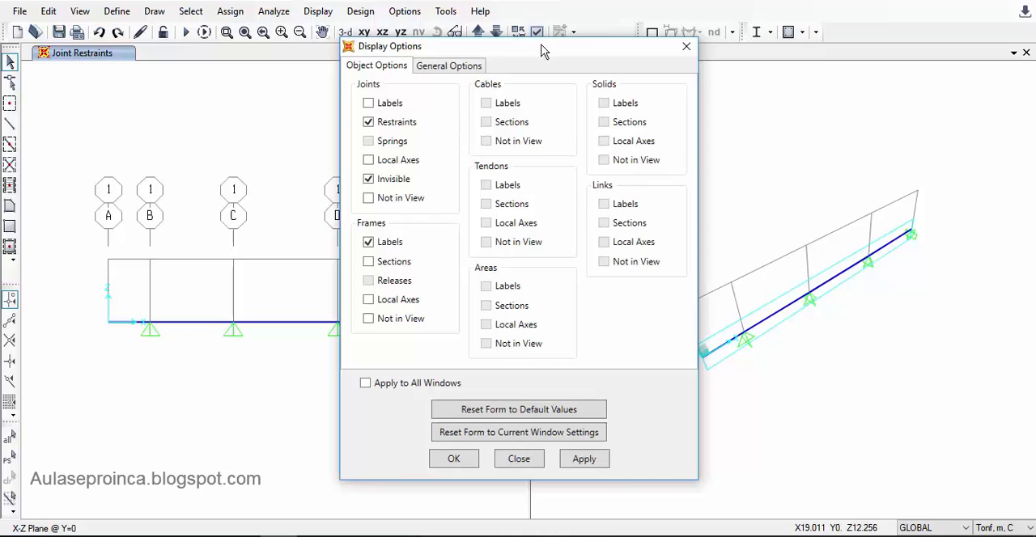
drag(543, 45, 678, 41)
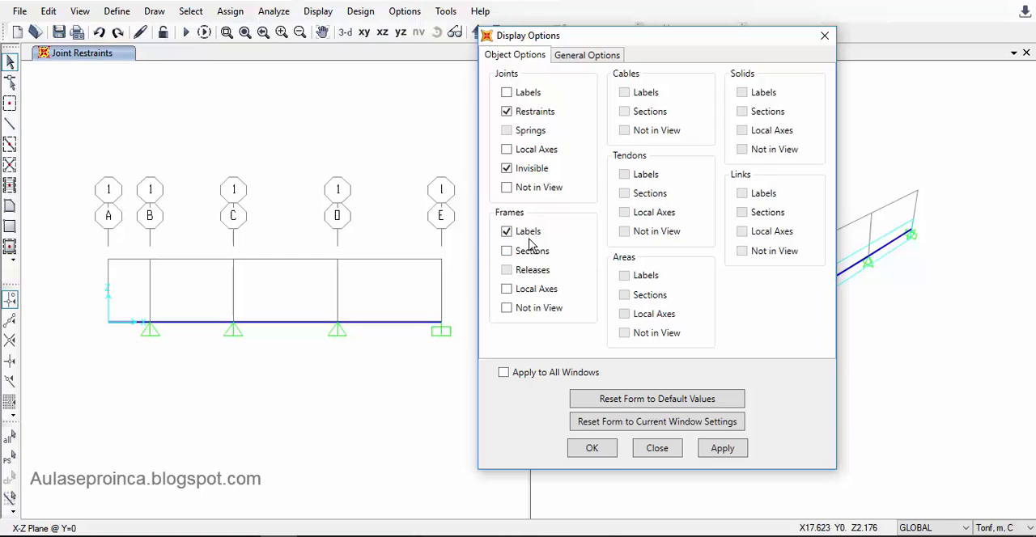
click(729, 450)
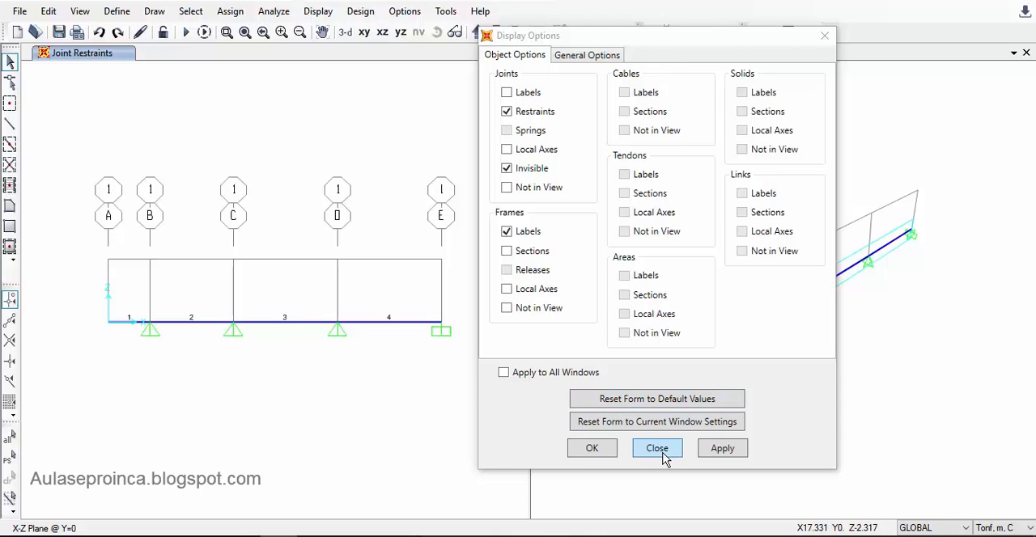
click(601, 452)
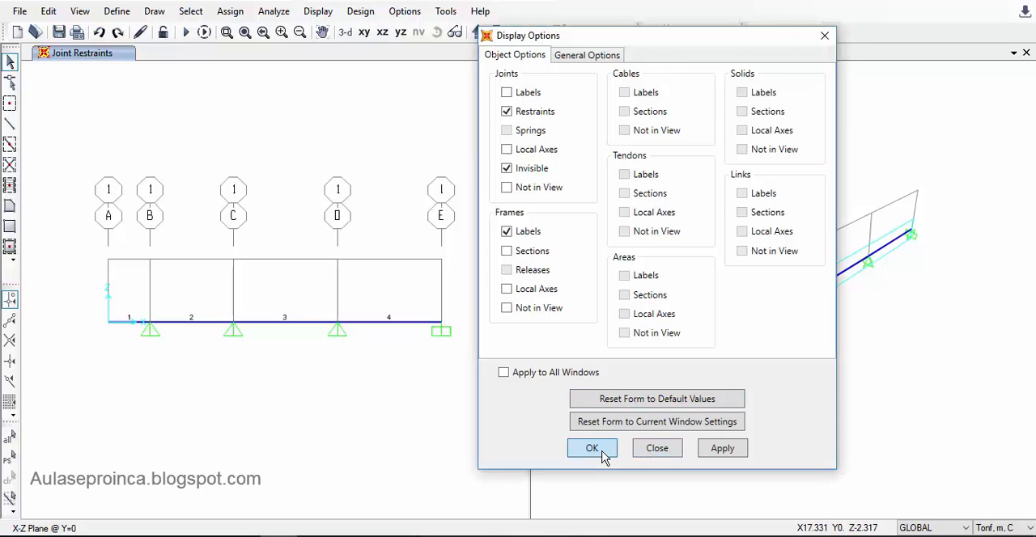
click(594, 450)
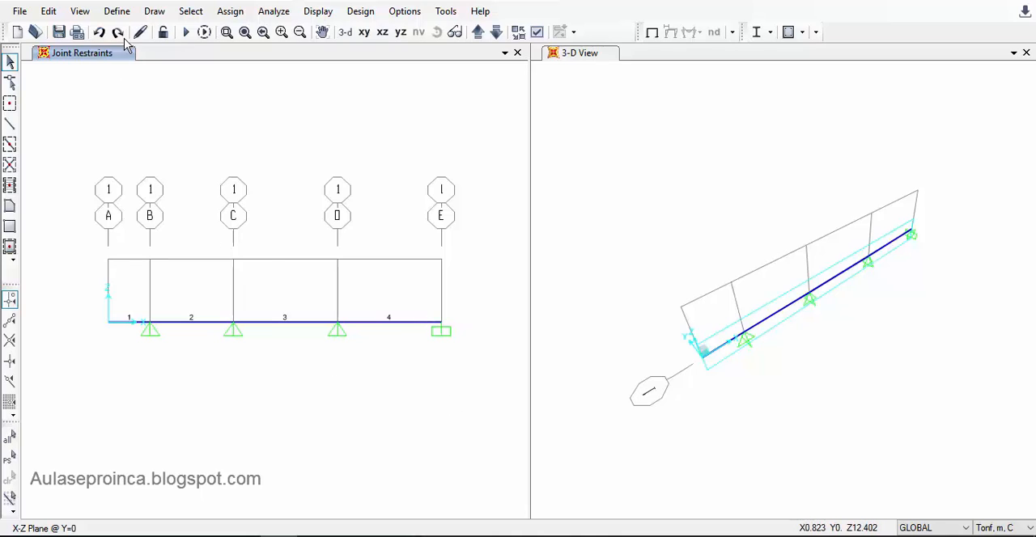
- Create a new moving-load path defined from frames and add frame 1 with a centerline offset of 0
click(116, 12)
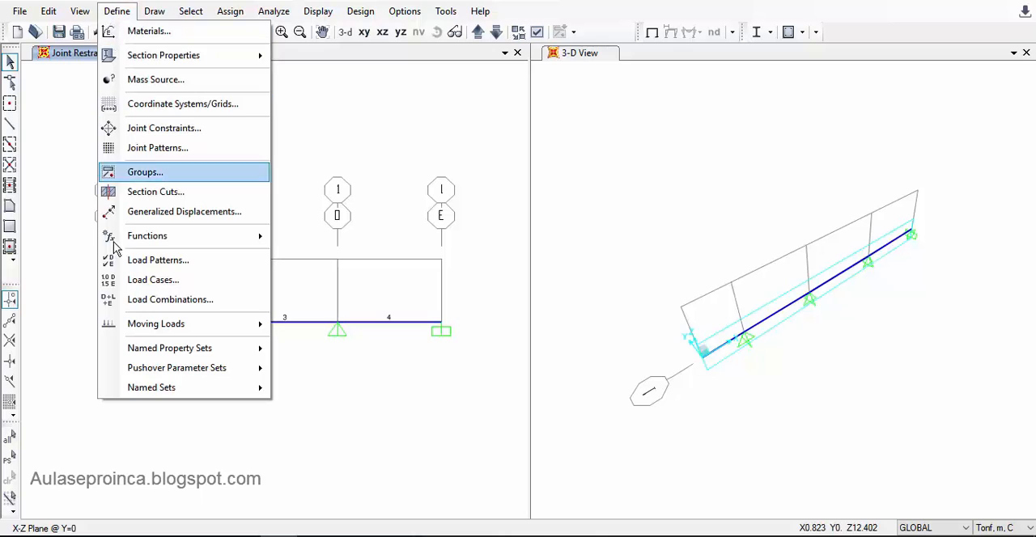
mouse_move(221, 328)
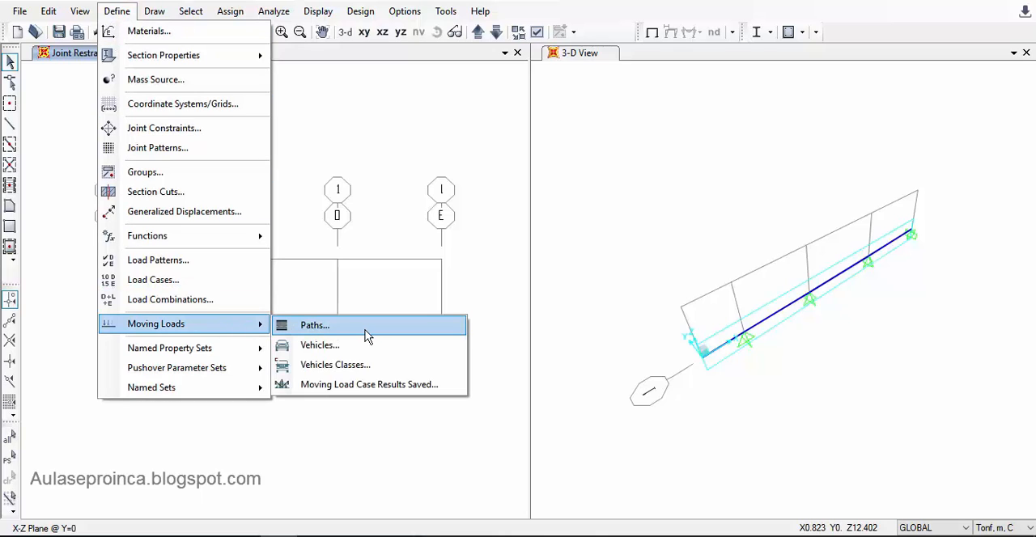
click(365, 337)
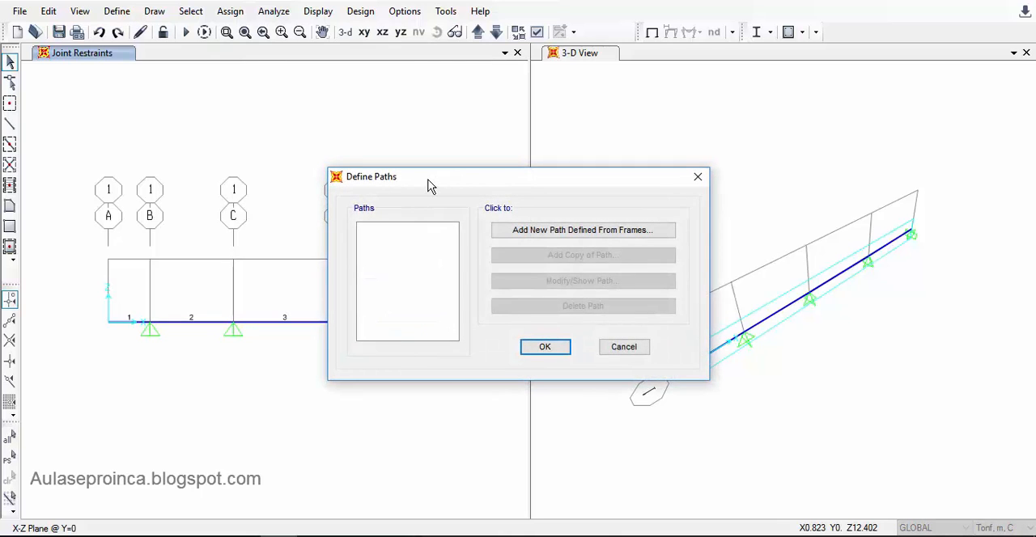
drag(429, 184, 426, 127)
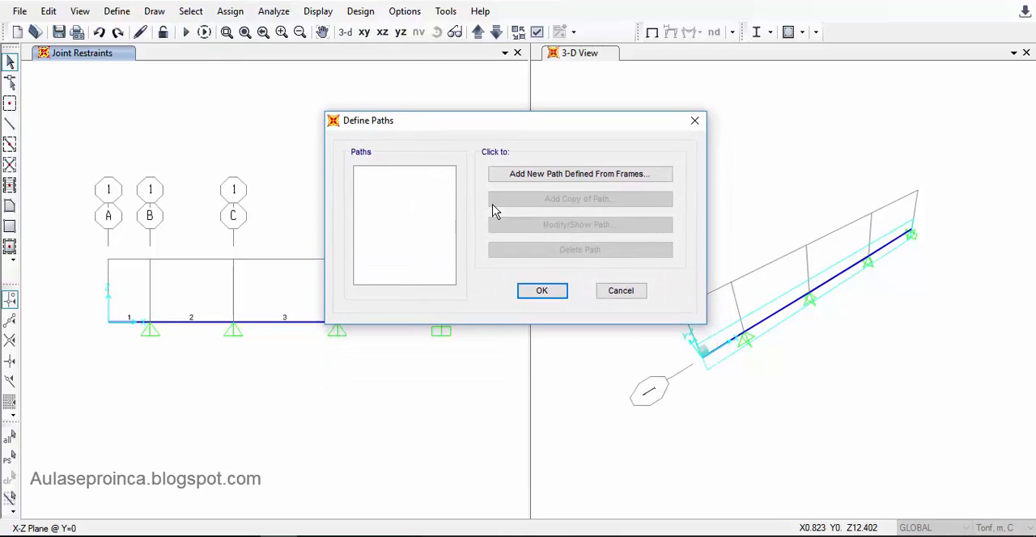
click(538, 180)
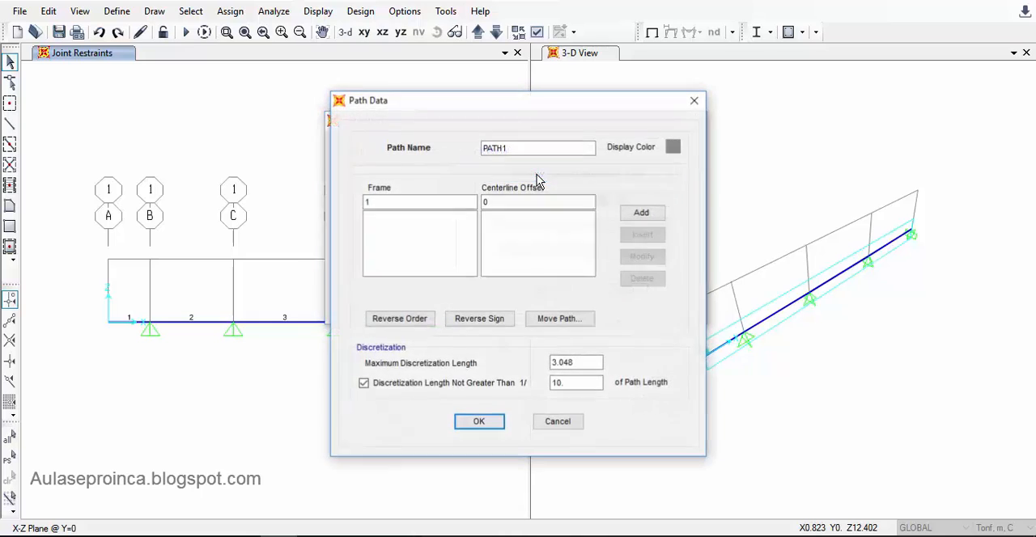
drag(458, 109, 477, 109)
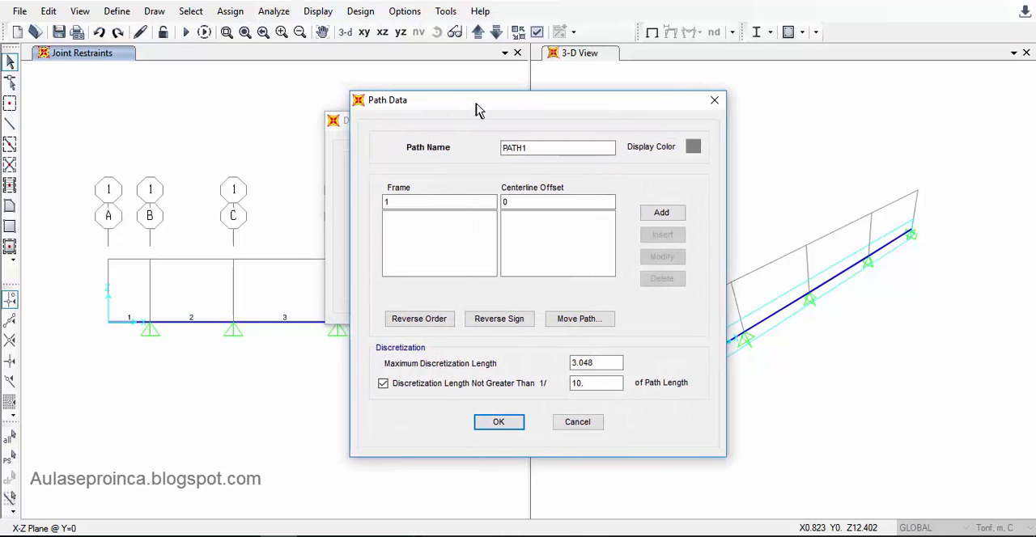
click(470, 201)
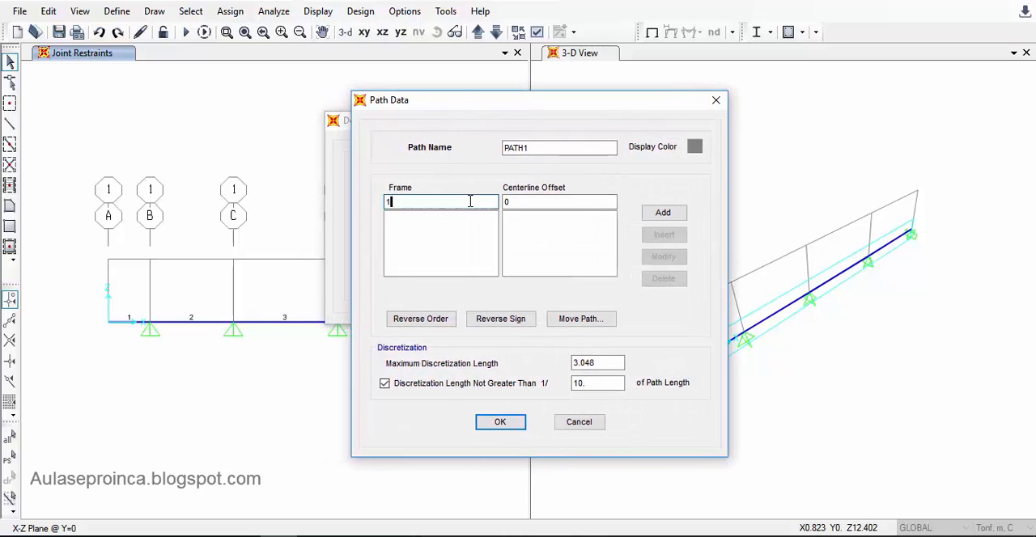
click(663, 213)
- Add frames 2, 3 and 4 to the path after frame 1, each with a centerline offset of 0
drag(443, 203, 369, 204)
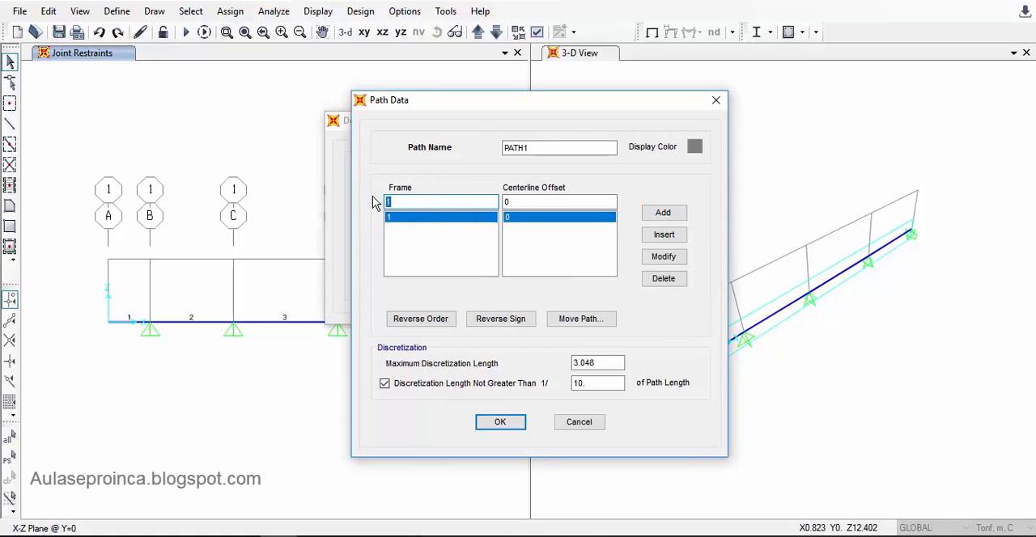
text(2)
click(665, 212)
drag(431, 202, 368, 207)
text(3)
click(665, 212)
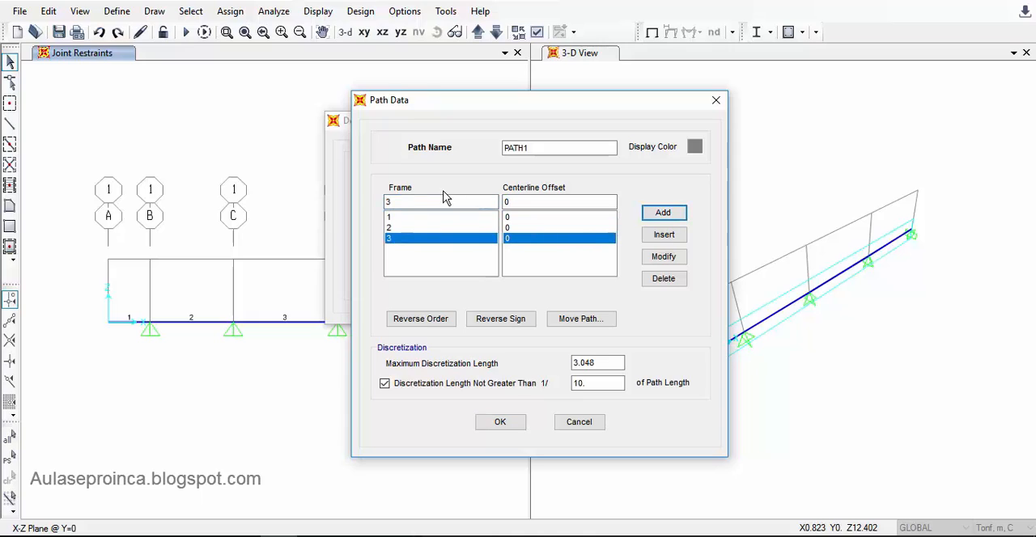
drag(429, 204, 351, 202)
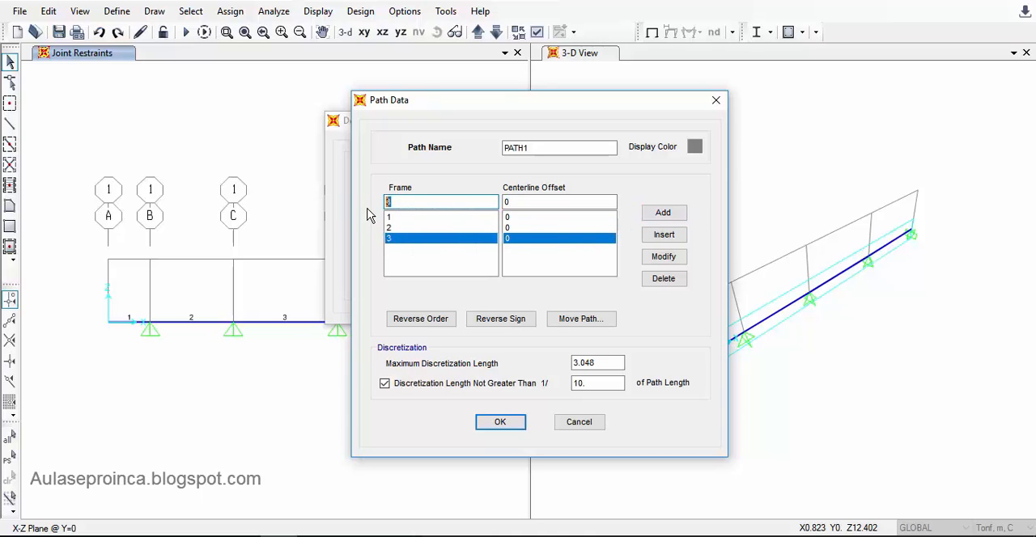
text(4)
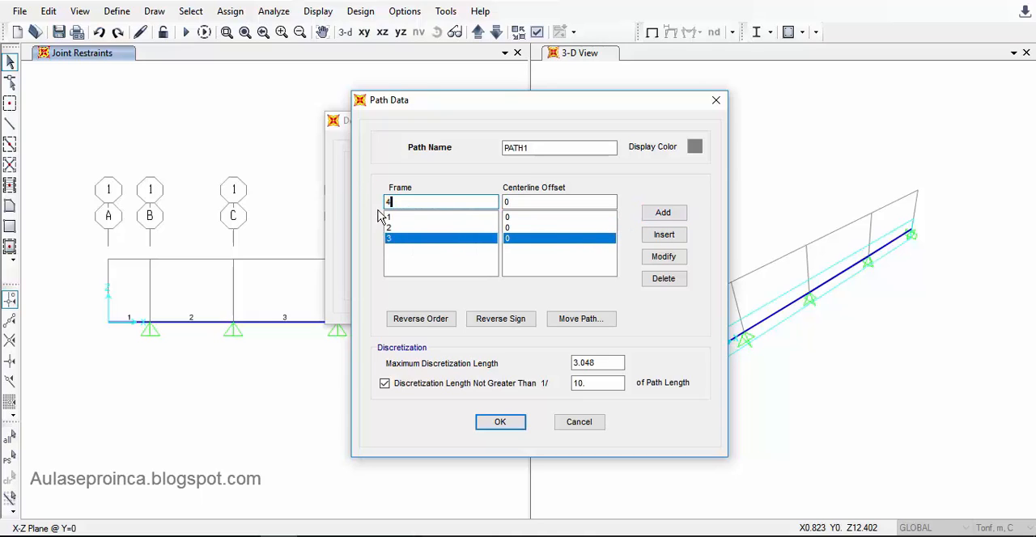
click(664, 213)
drag(455, 105, 547, 113)
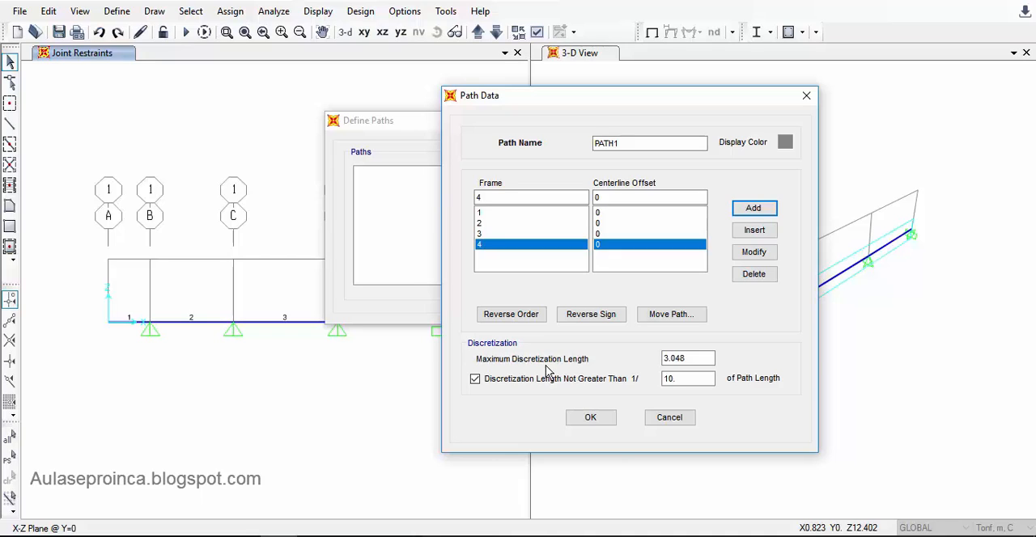
- Set the path's maximum discretization length to 0.5, keep the 1/10 path-length limit, and accept the path data
drag(699, 358, 639, 360)
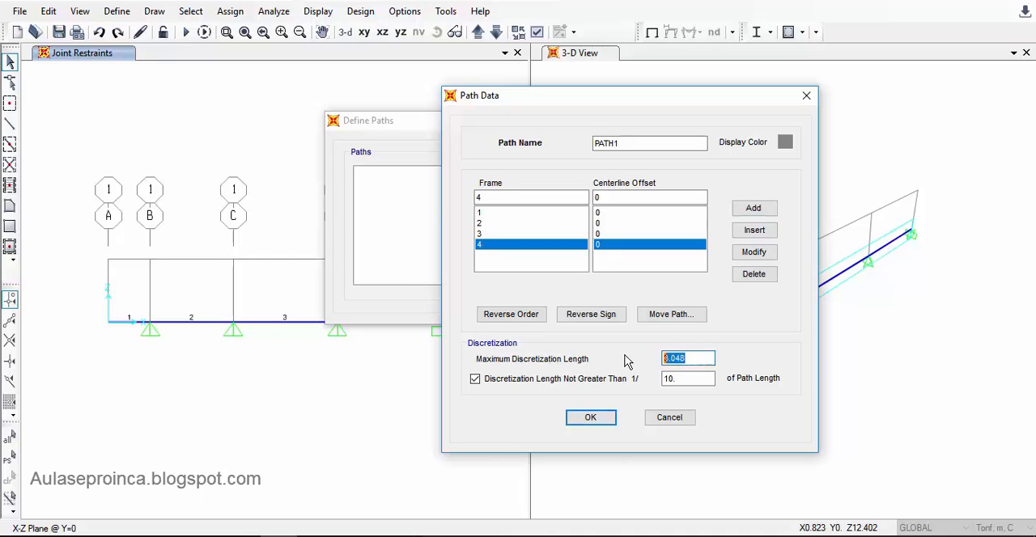
text(0.5)
click(682, 378)
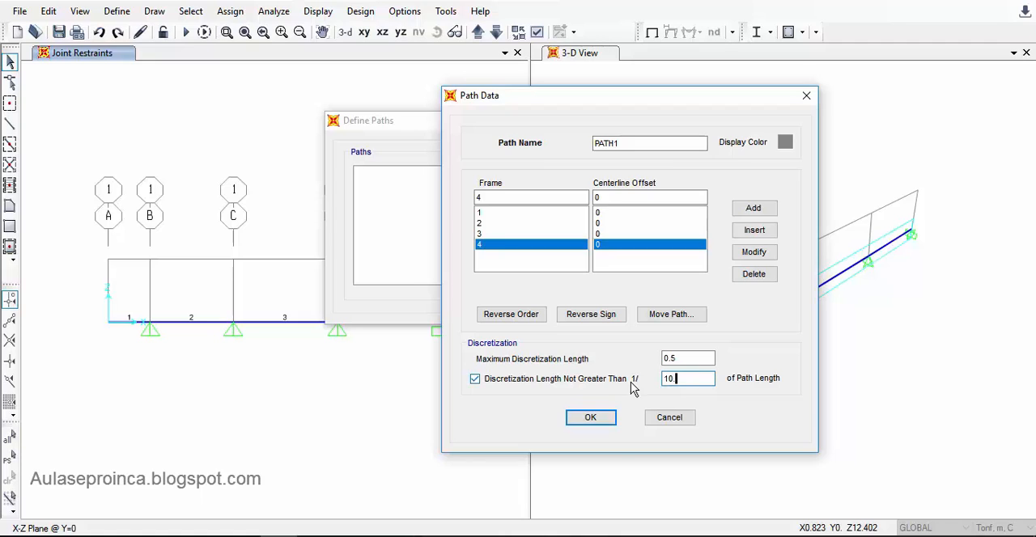
click(676, 358)
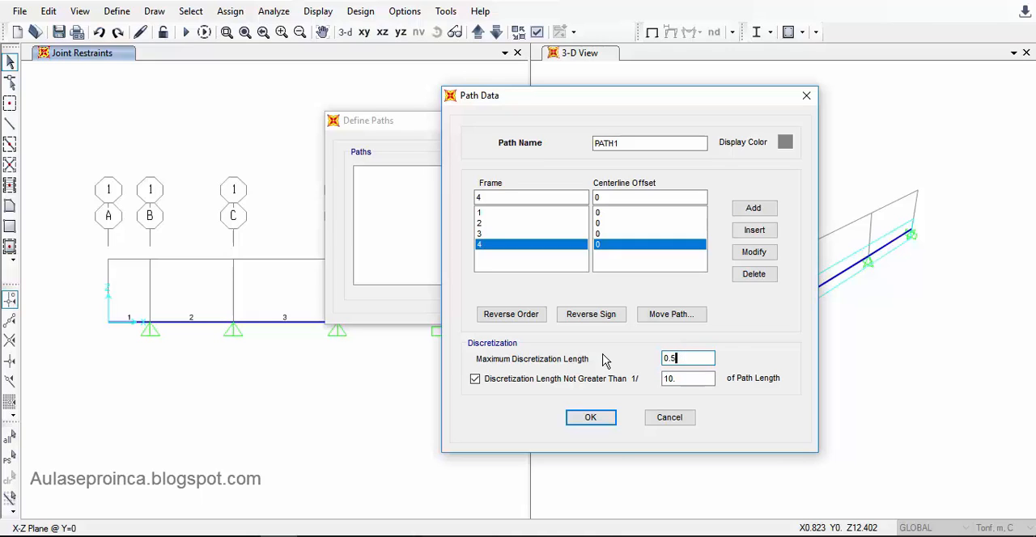
click(690, 378)
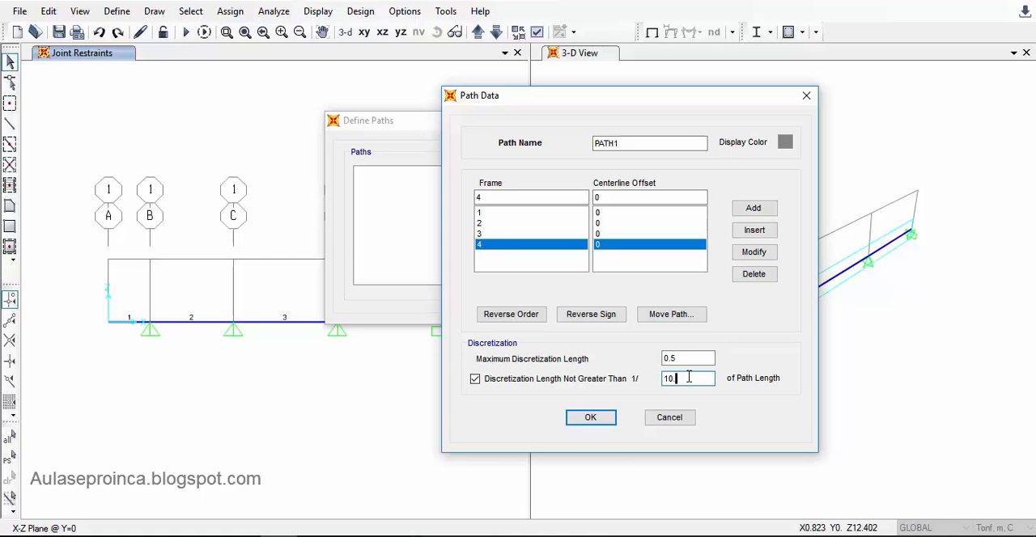
click(600, 419)
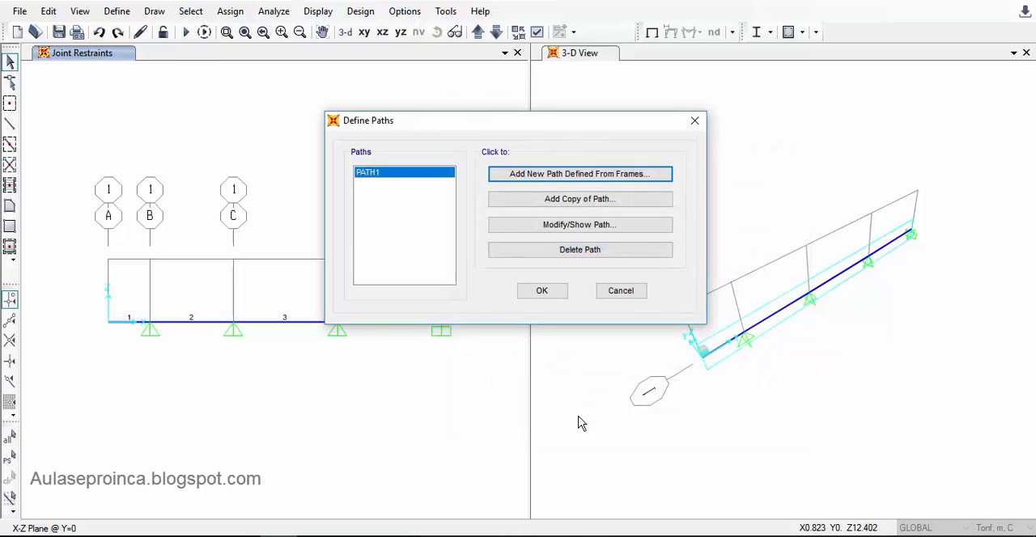
- Rename the path as Trayectoria, check its discretization values, and accept the path definitions
click(523, 233)
drag(518, 148, 444, 149)
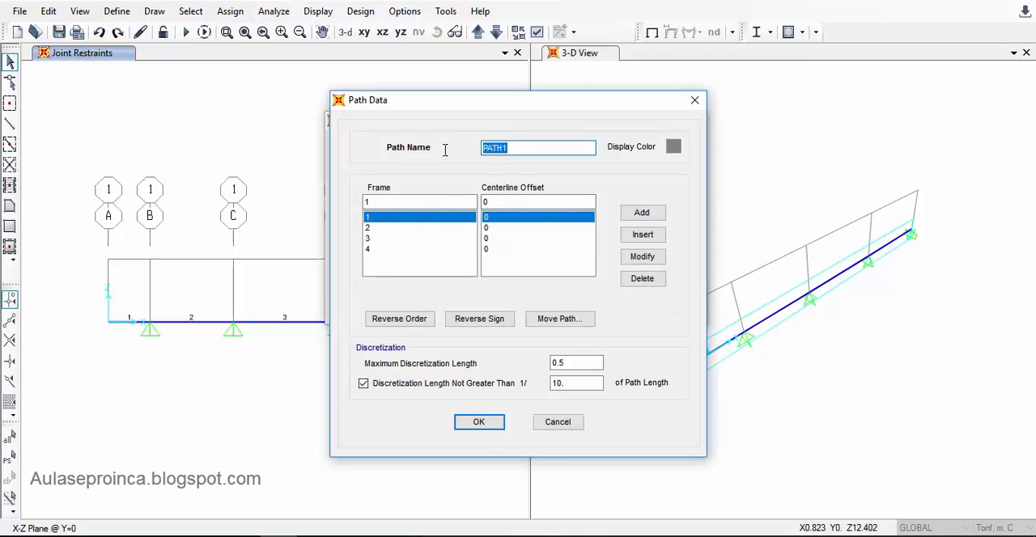
text(C)
key(BackSpace)
text(Trayectoria)
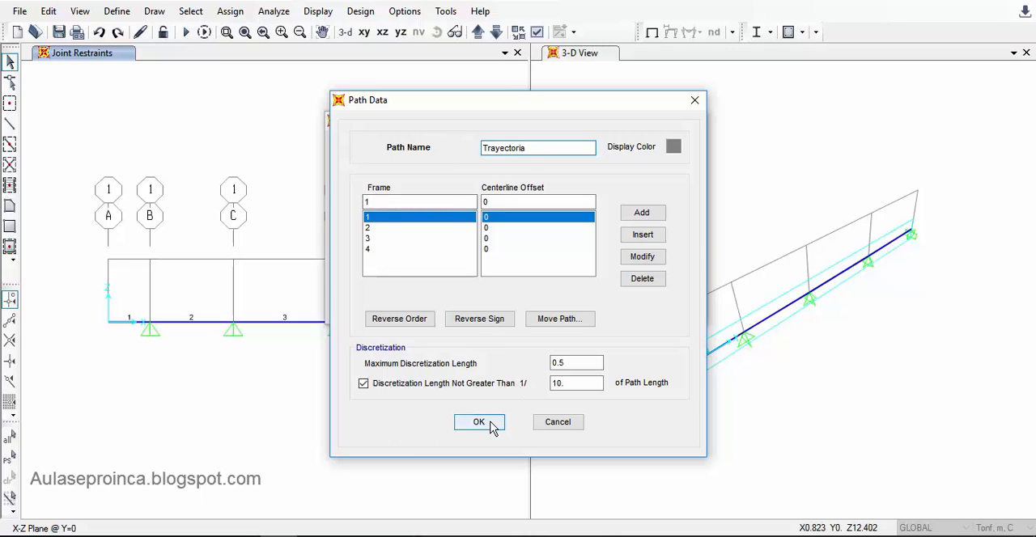
click(569, 361)
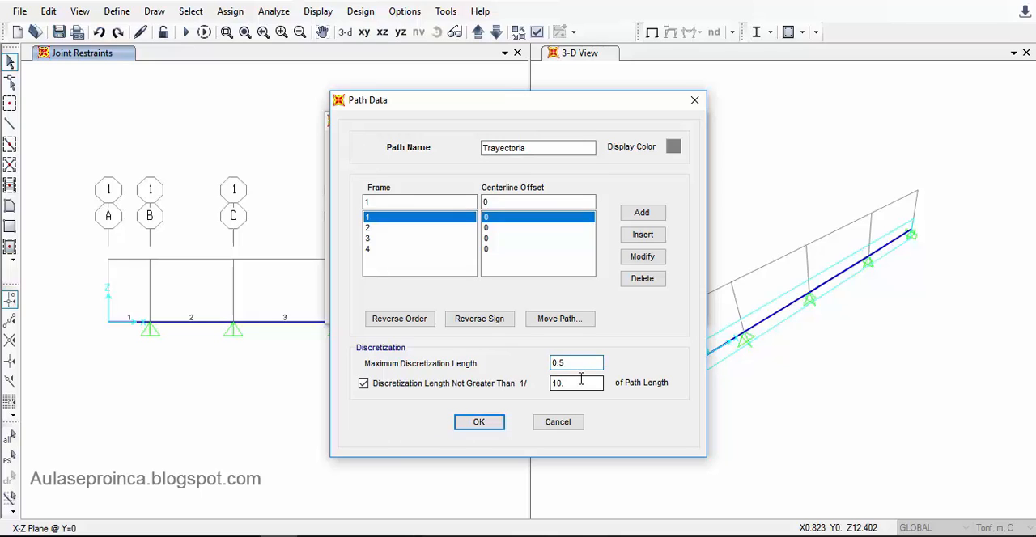
click(580, 385)
drag(575, 364, 553, 381)
double_click(589, 384)
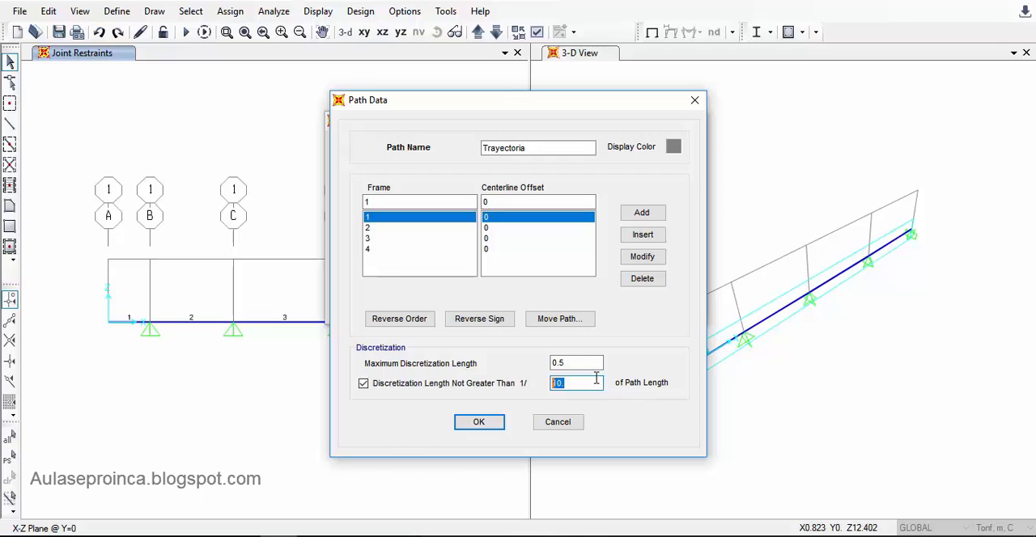
click(476, 421)
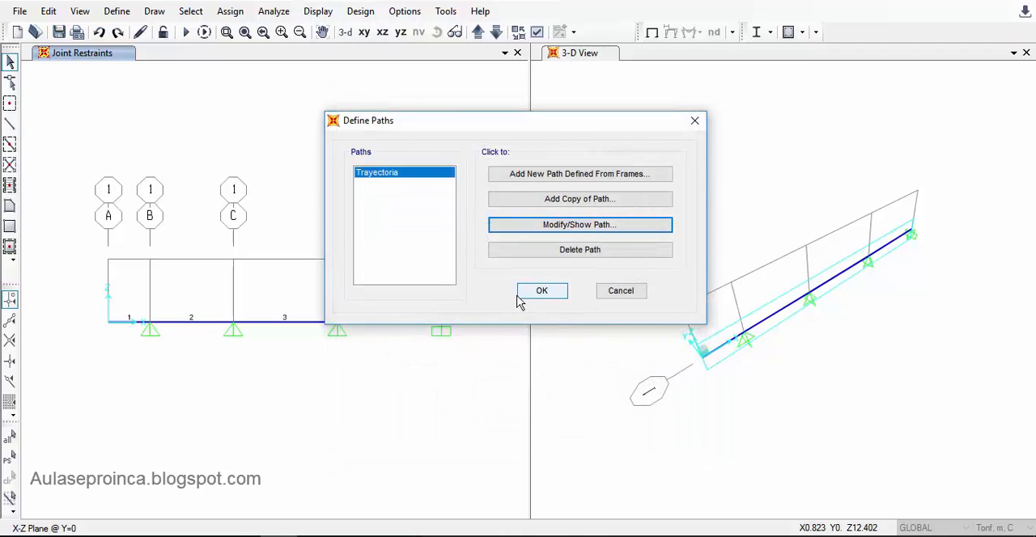
click(540, 298)
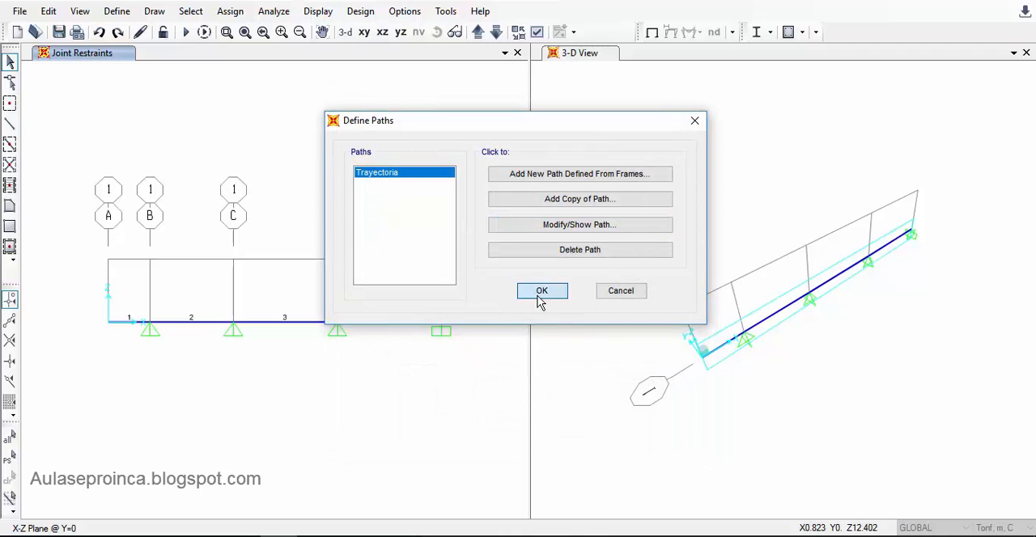
click(542, 292)
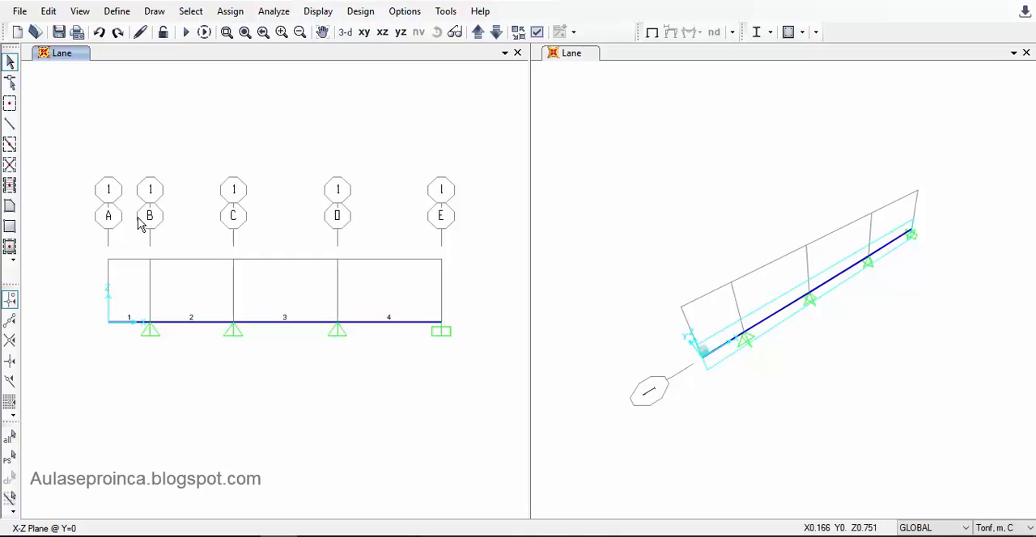
- Add a new moving-load vehicle named Carga_Unitaria
click(116, 11)
mouse_move(220, 327)
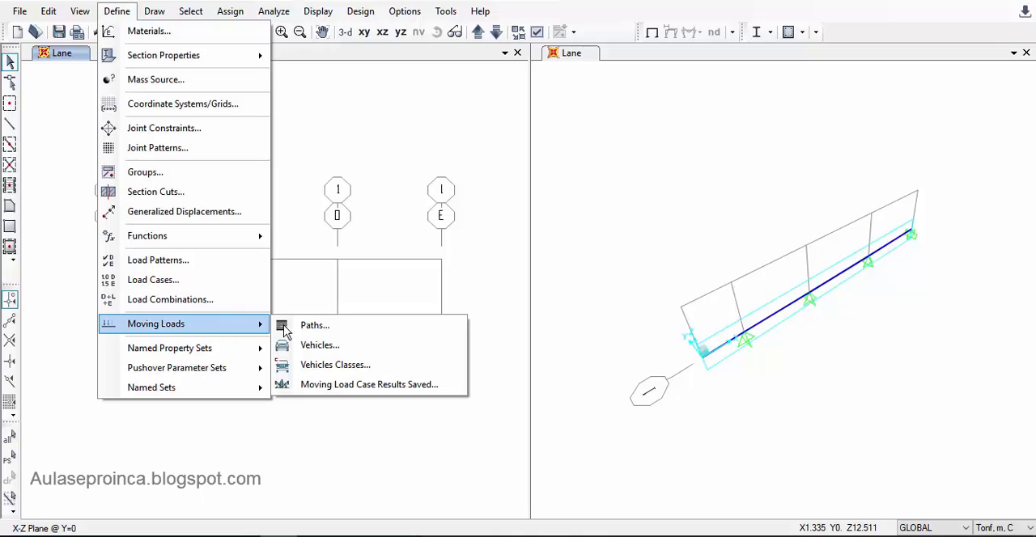
click(378, 349)
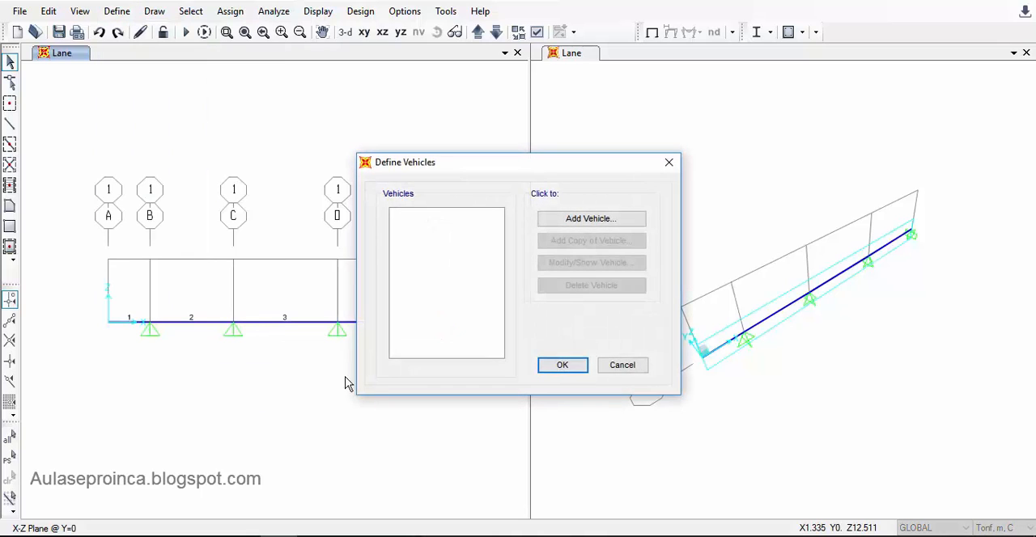
click(626, 227)
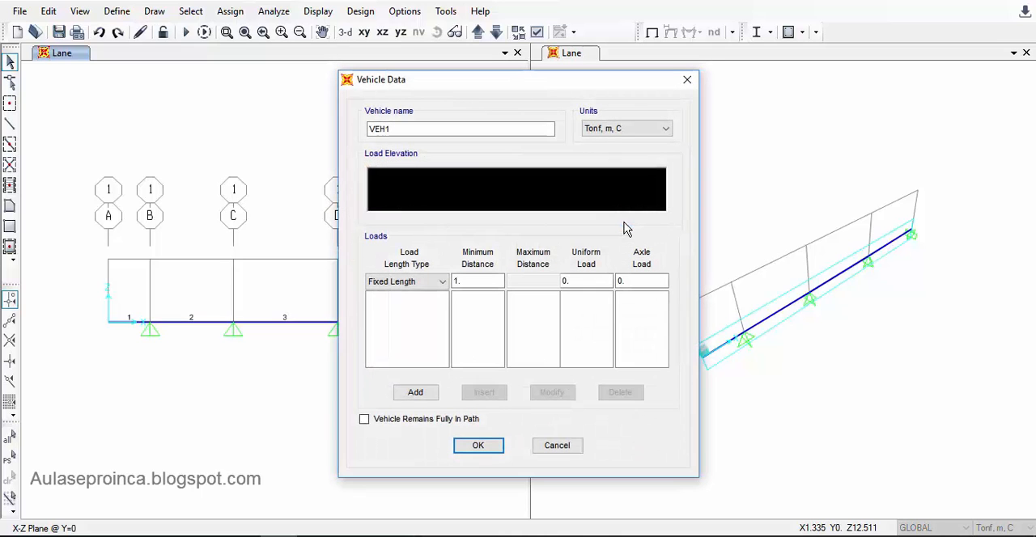
drag(418, 128, 305, 127)
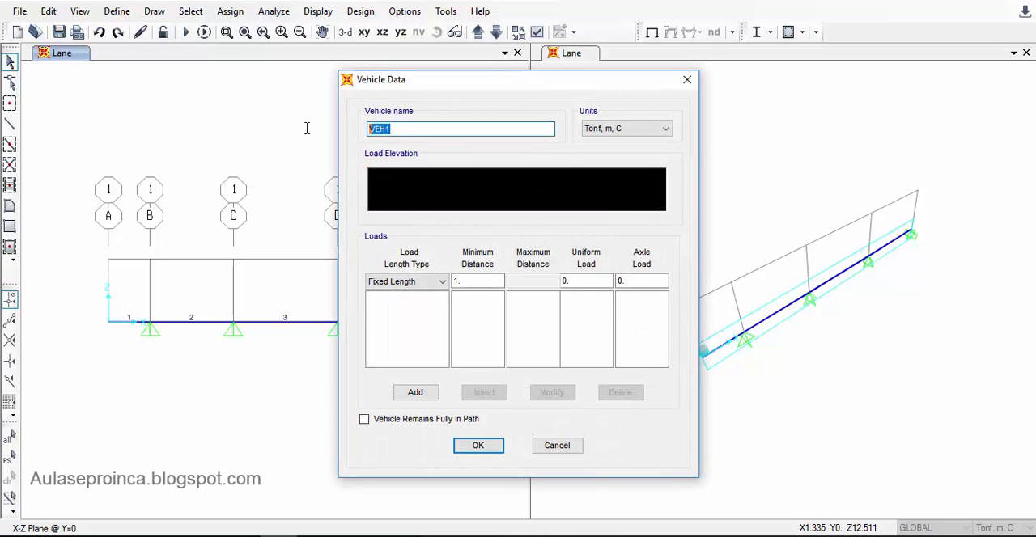
text(Carga_Unitaria)
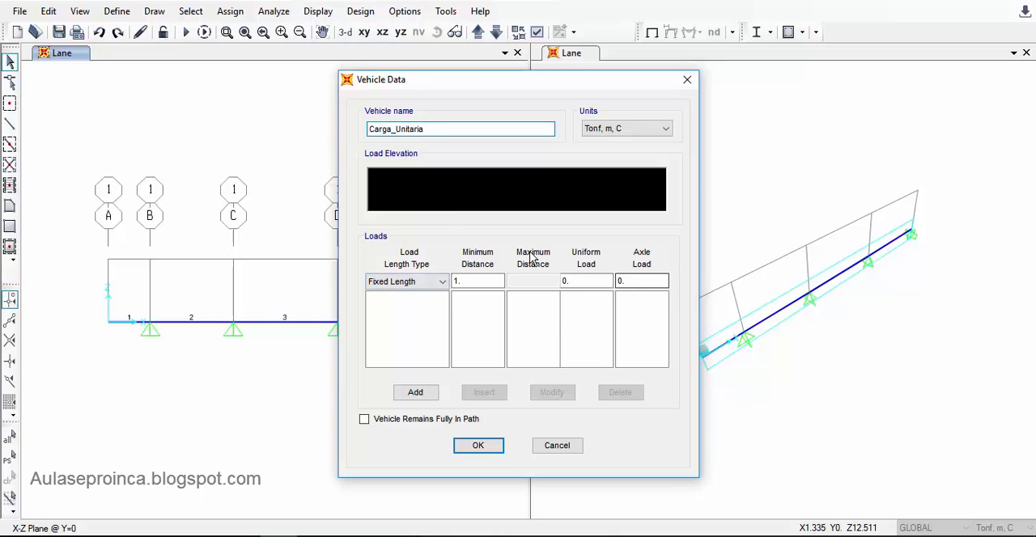
click(437, 283)
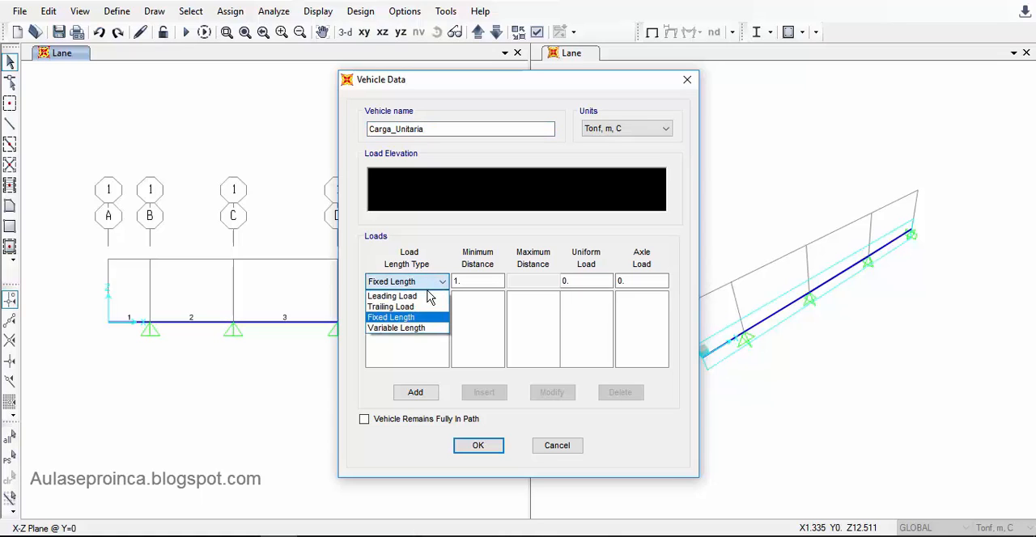
click(411, 316)
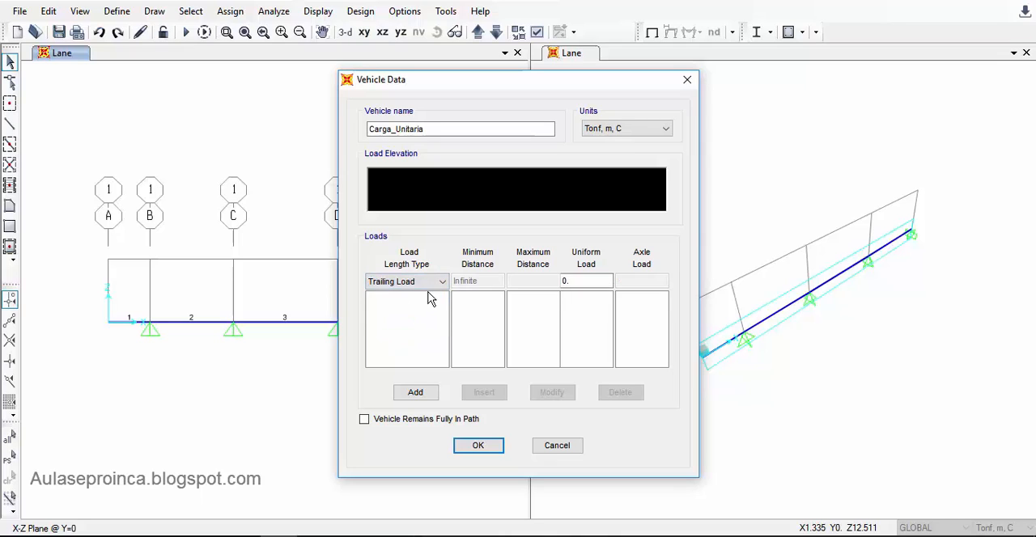
click(587, 281)
- Add a Leading Load with uniform load 0 and axle load 1 to the vehicle, and accept the vehicle definitions
click(423, 282)
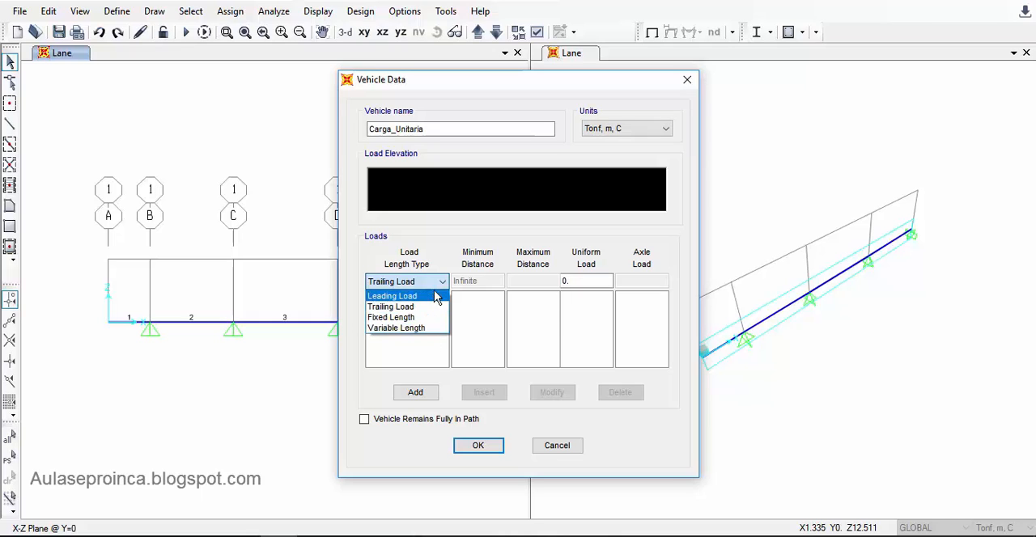
click(437, 296)
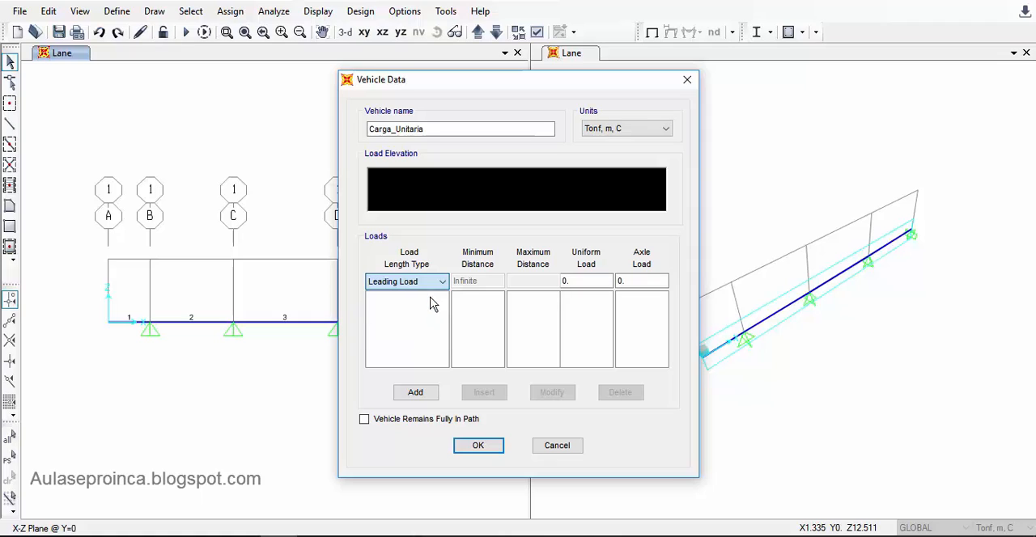
click(566, 282)
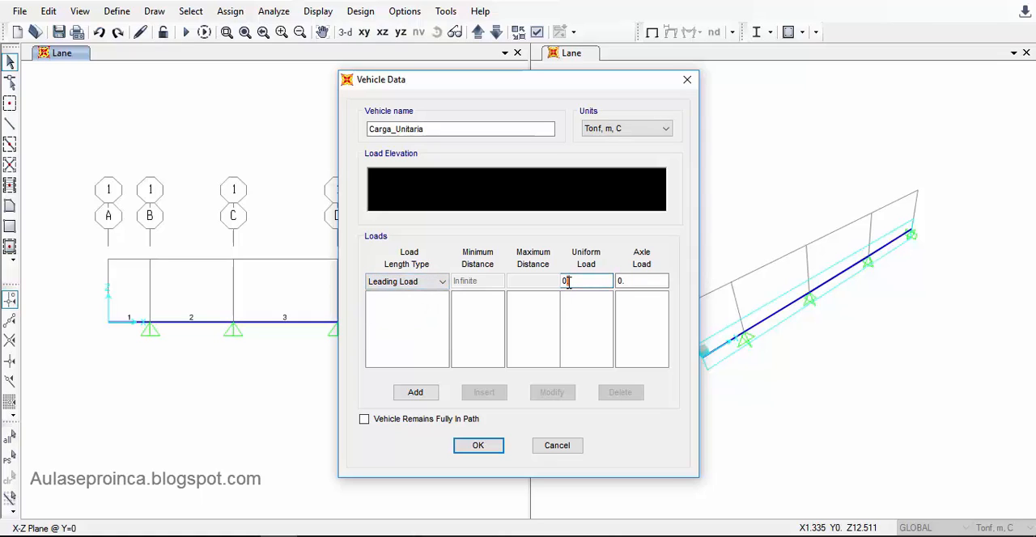
click(628, 280)
double_click(622, 280)
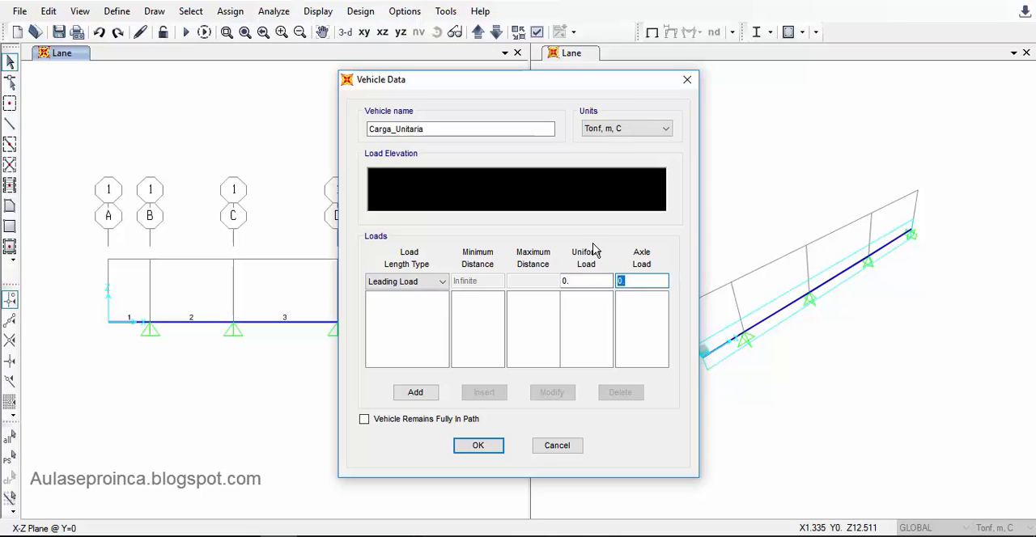
text(1)
click(417, 392)
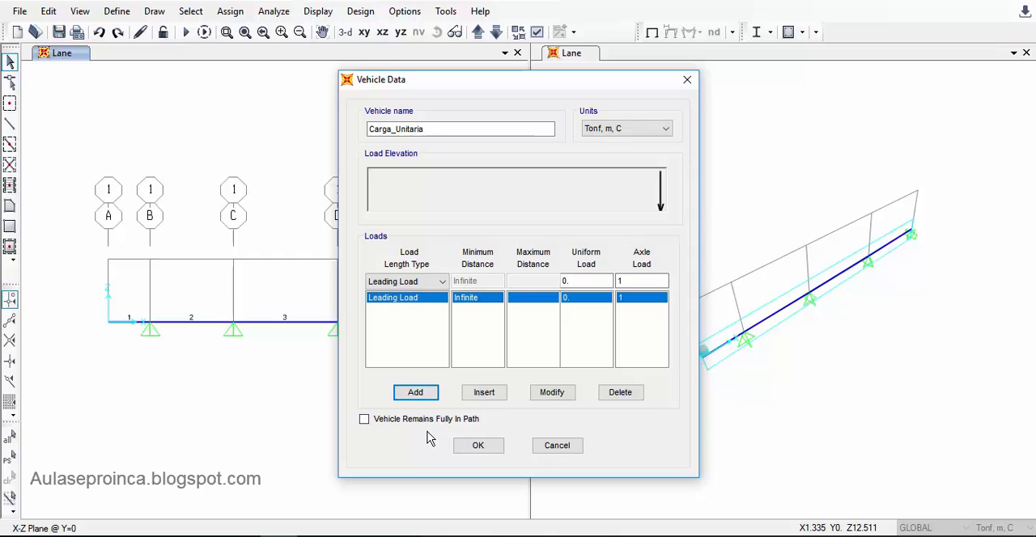
click(476, 451)
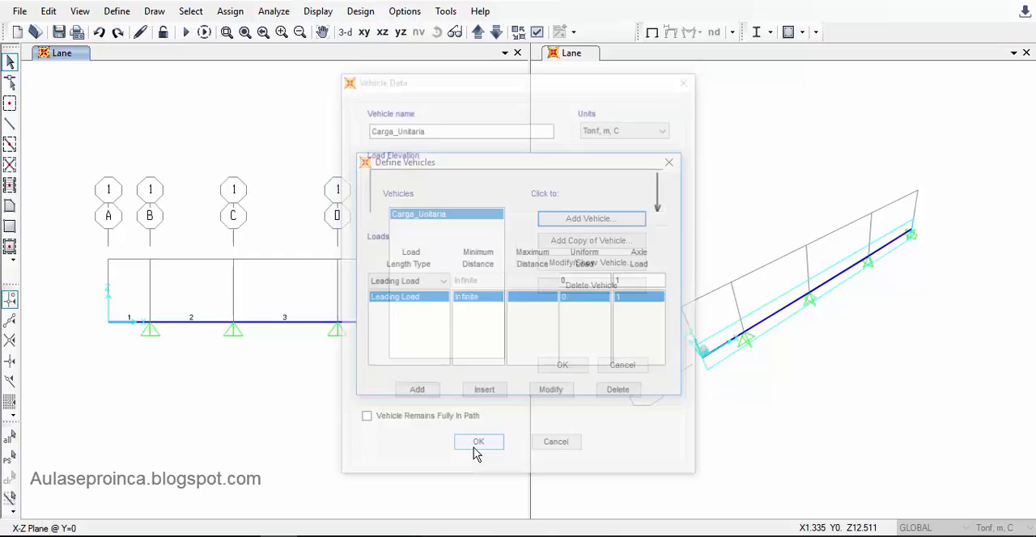
click(562, 366)
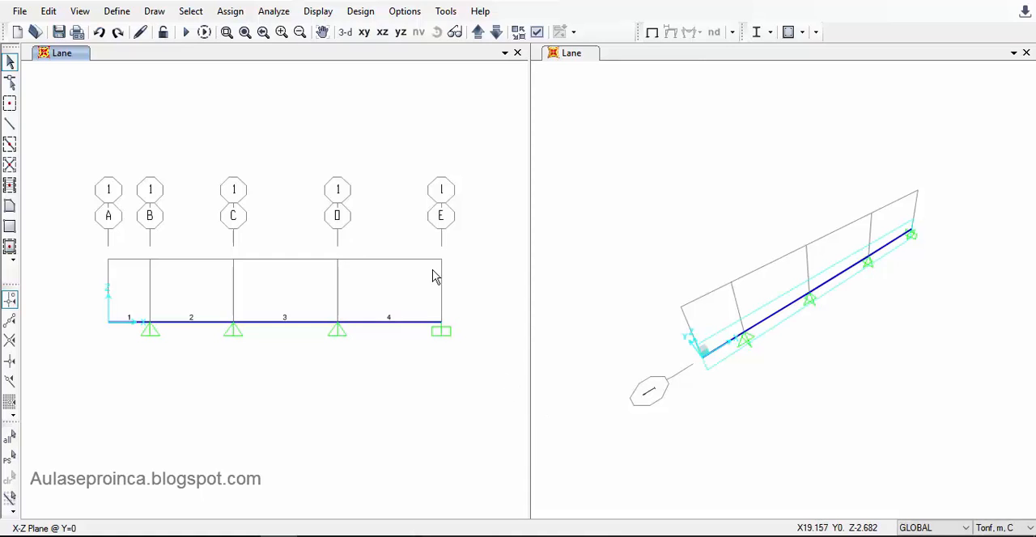
- Delete the DEAD and MODAL load cases from the load case definitions
click(118, 12)
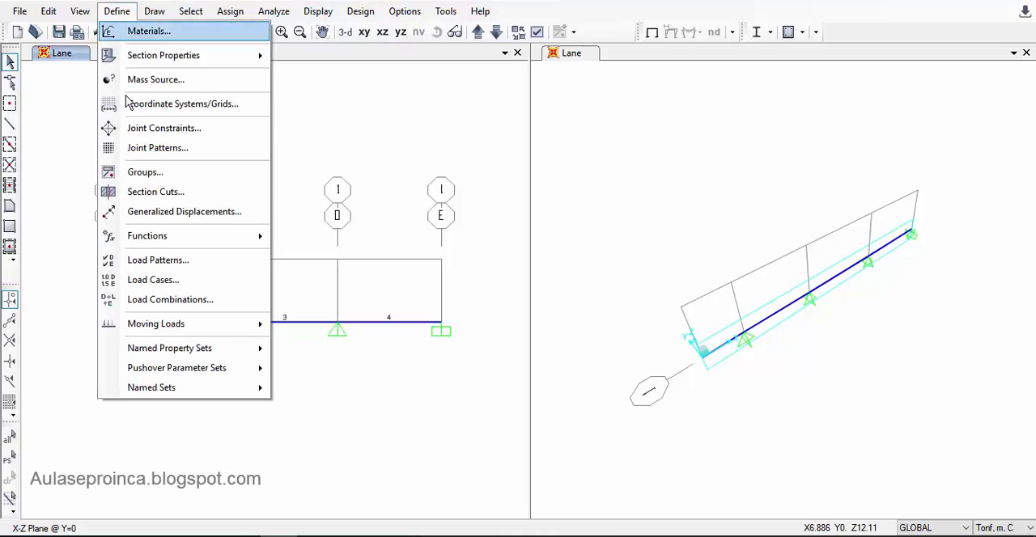
click(188, 288)
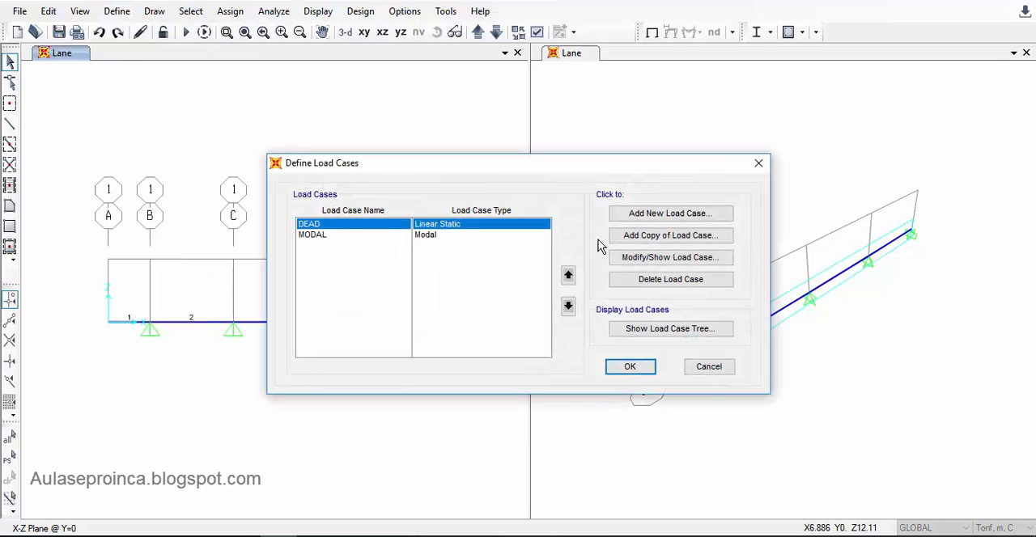
click(455, 234)
click(338, 223)
click(341, 234)
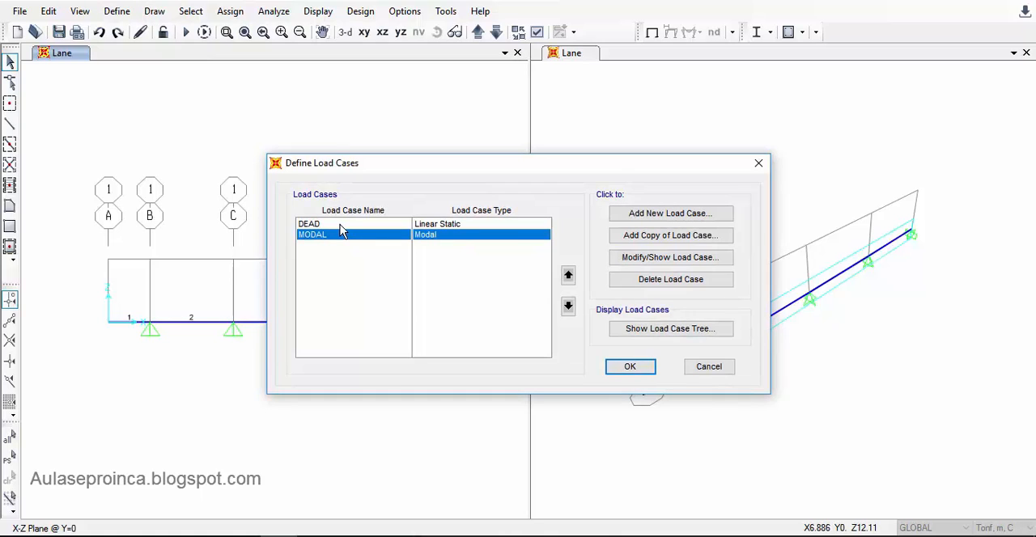
click(340, 226)
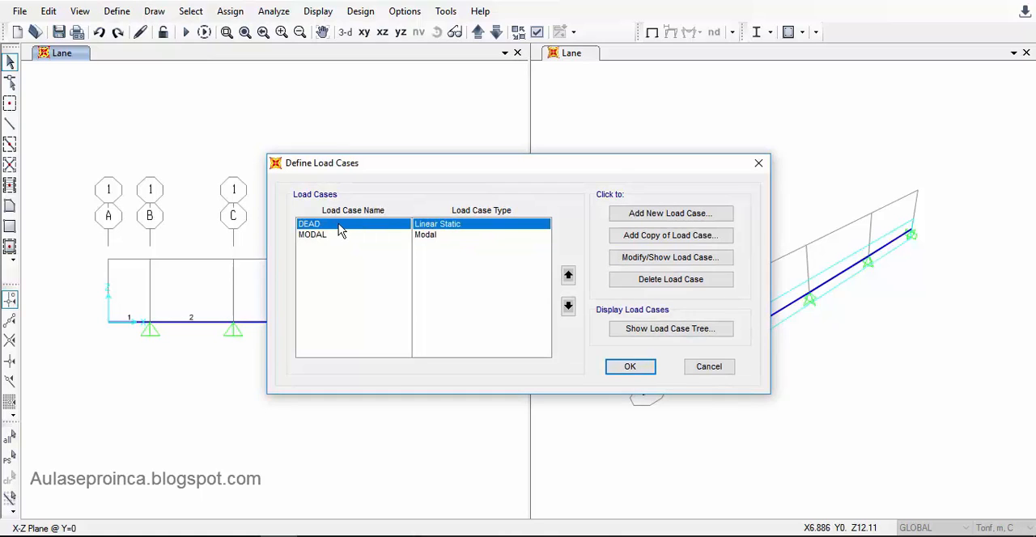
click(657, 281)
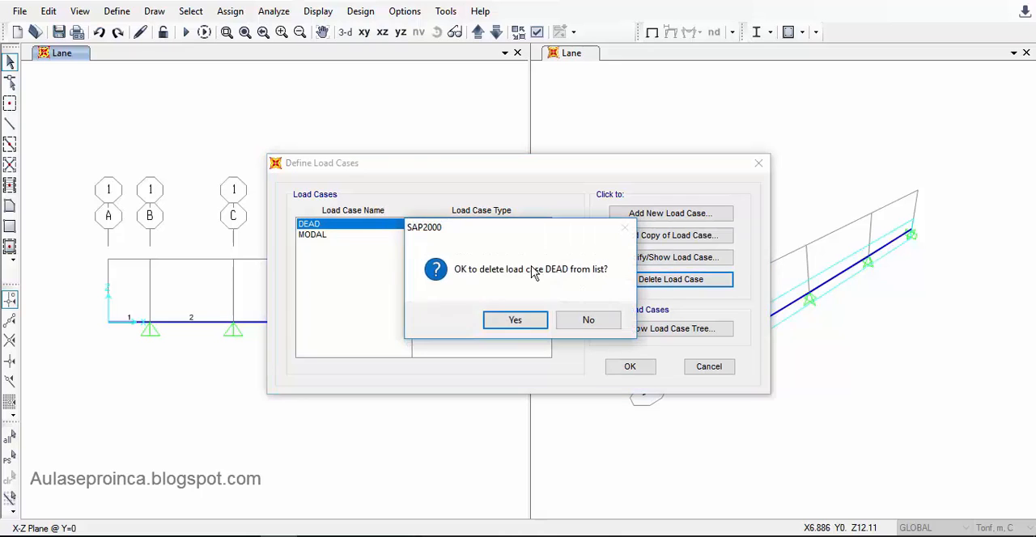
click(530, 322)
click(624, 284)
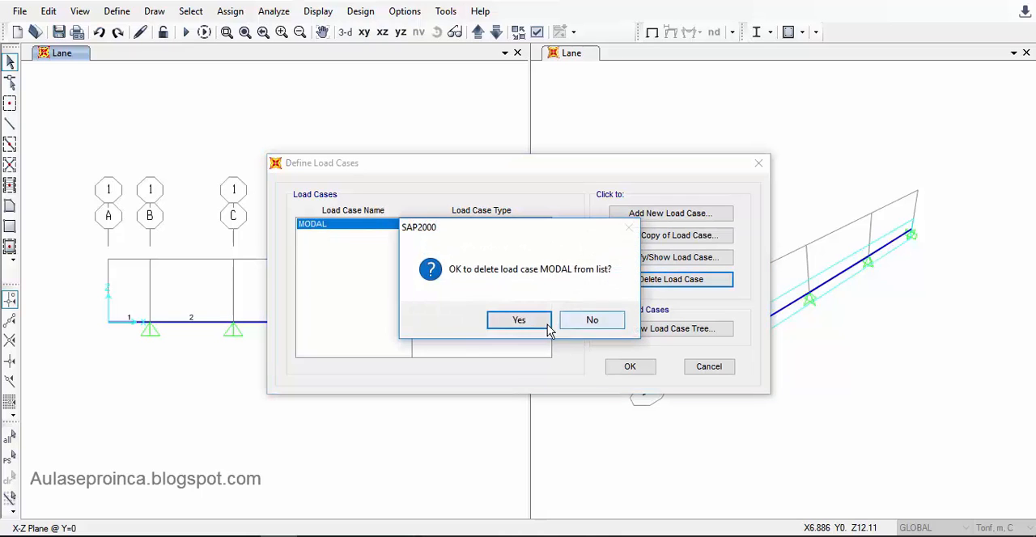
click(543, 322)
- Add a new load case and name it Carga Movil
click(671, 208)
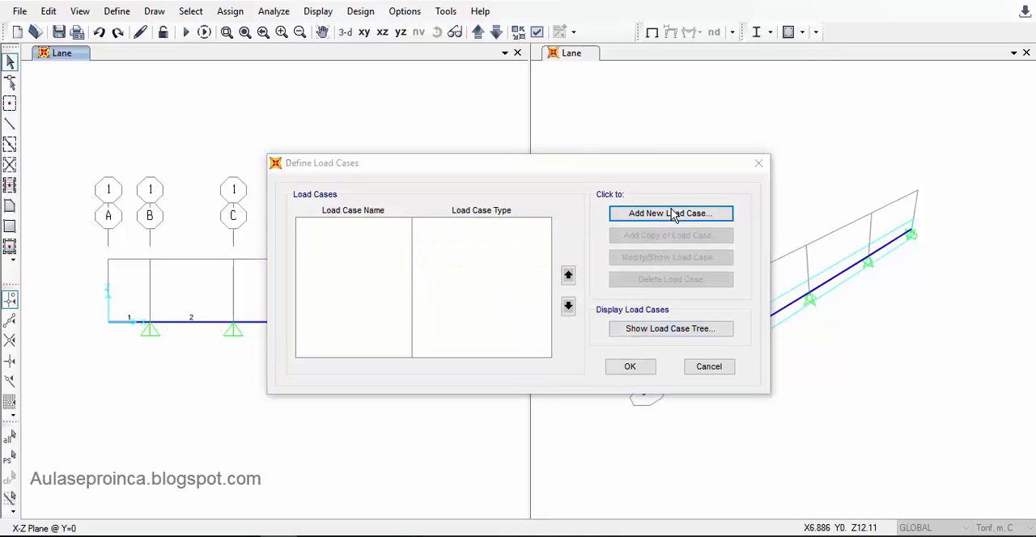
drag(339, 89, 195, 95)
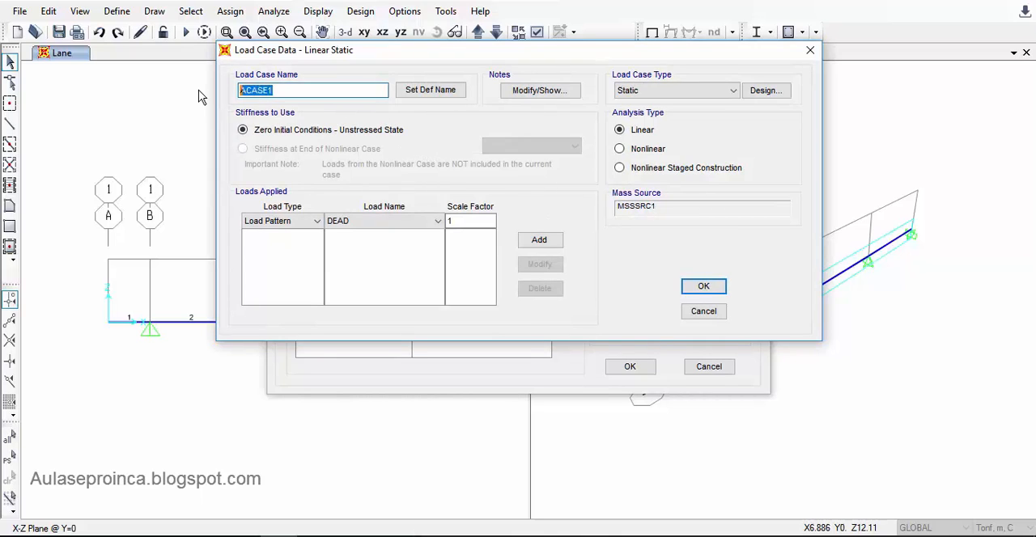
text(Carga Movil)
- Set the load case type to Moving Load and apply Carga_Unitaria with scale factor 1 and 0 minimum and maximum loaded paths, accepting the definitions
click(641, 95)
click(703, 159)
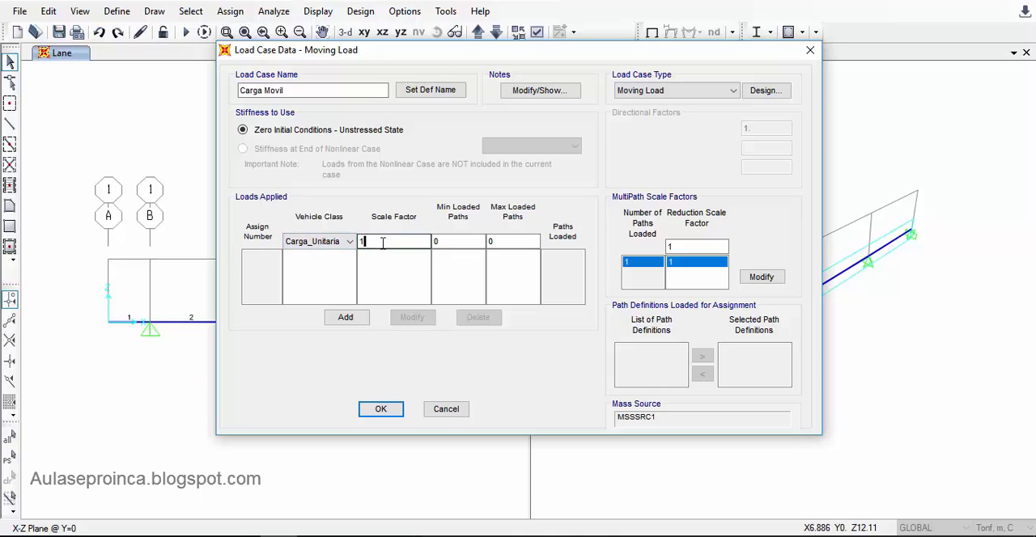
click(445, 242)
click(497, 240)
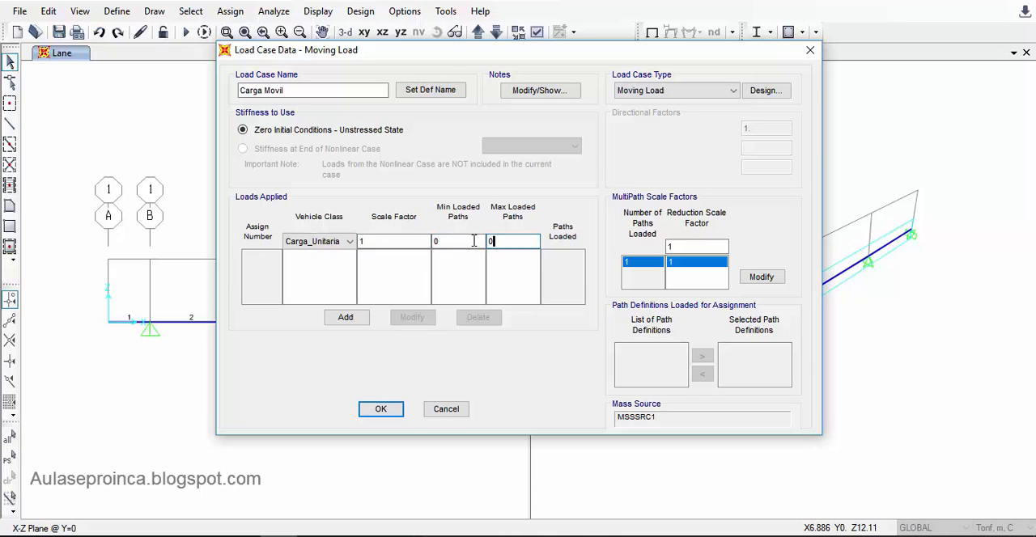
click(345, 318)
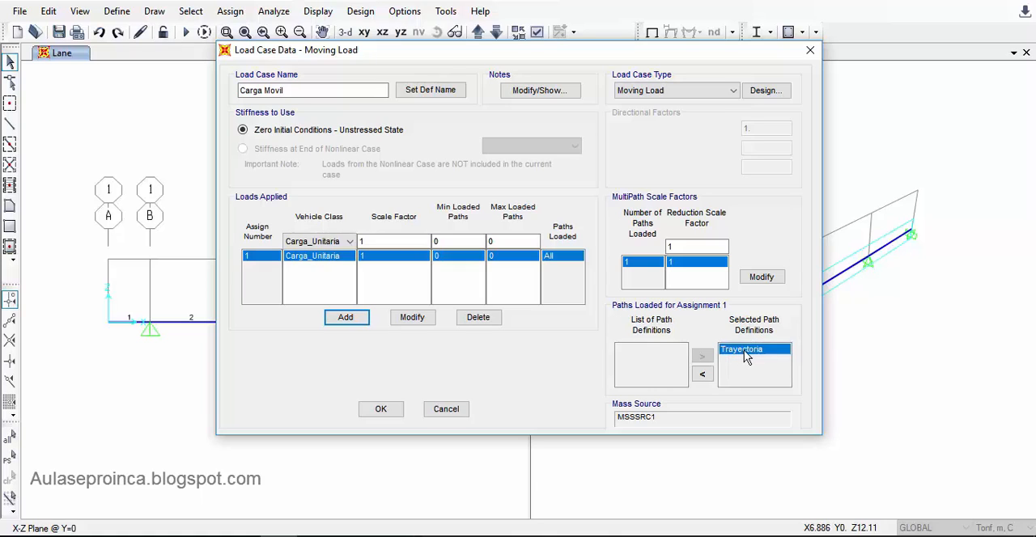
click(392, 241)
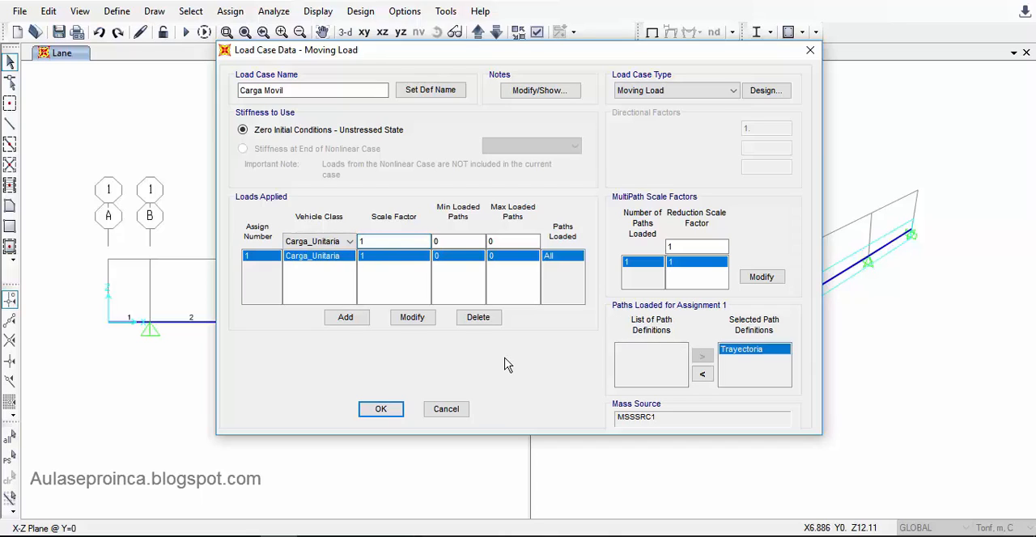
click(378, 411)
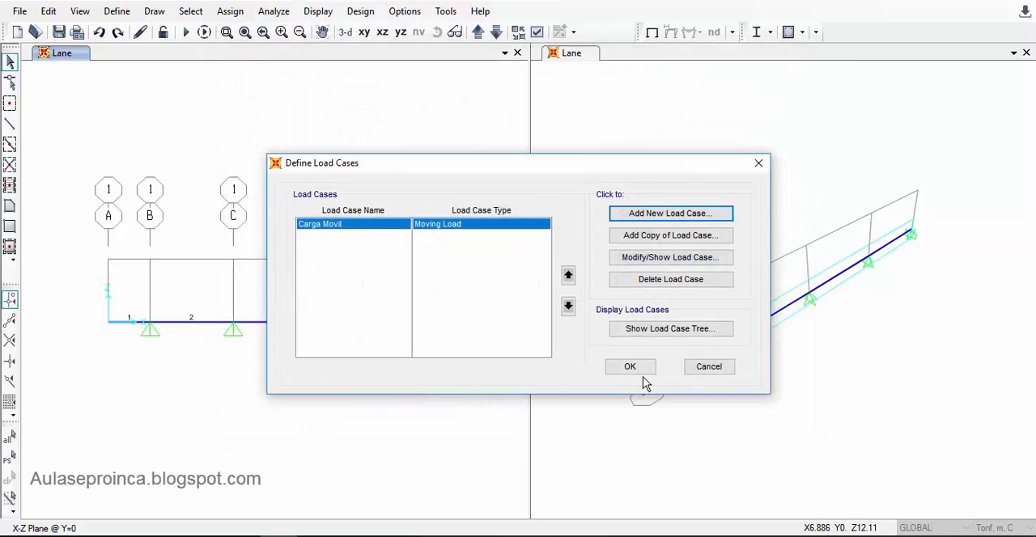
click(636, 372)
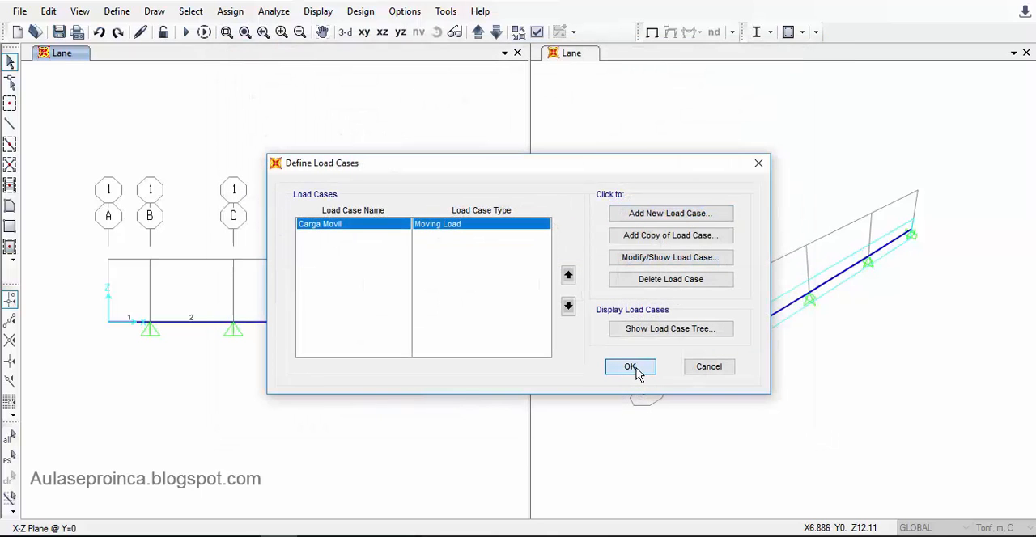